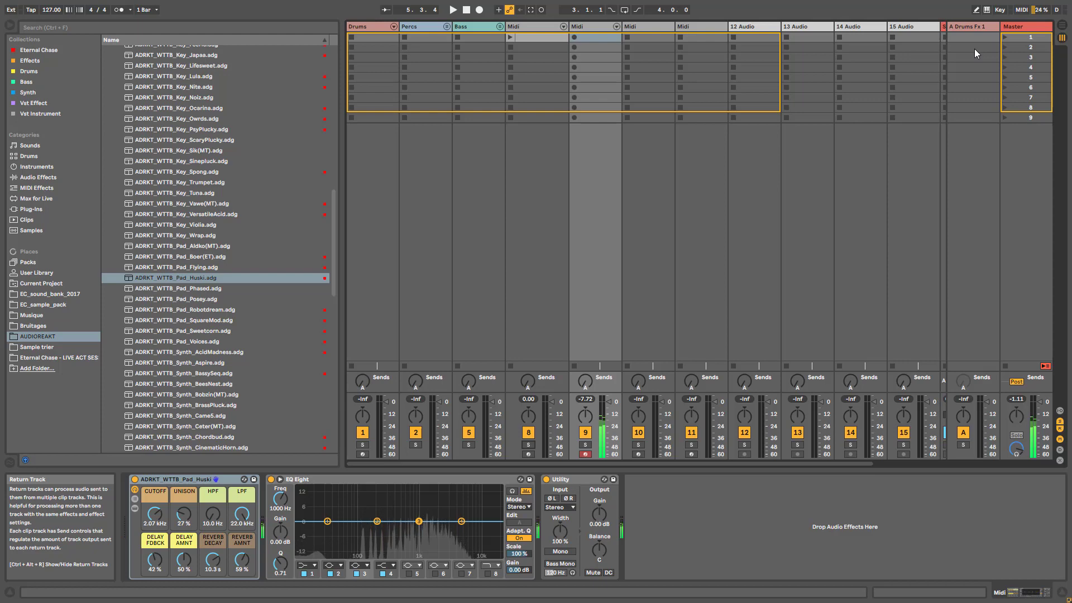
On the first Midi track's Wavetable, keep Osc 1 on the Sub 1 wavetable and set its wave position to 21%
click(538, 26)
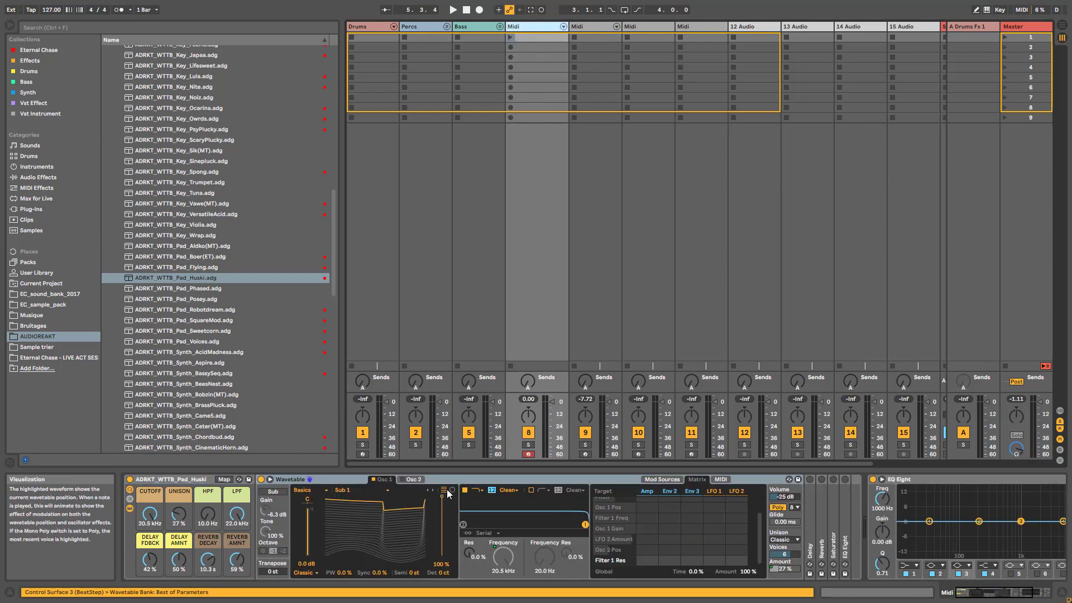
click(363, 490)
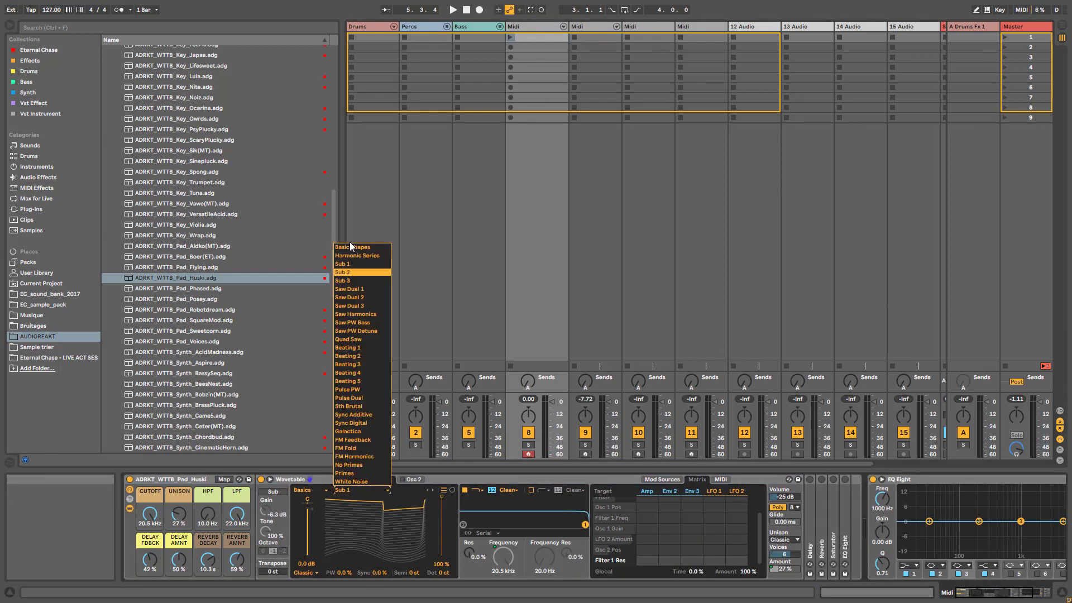
click(351, 264)
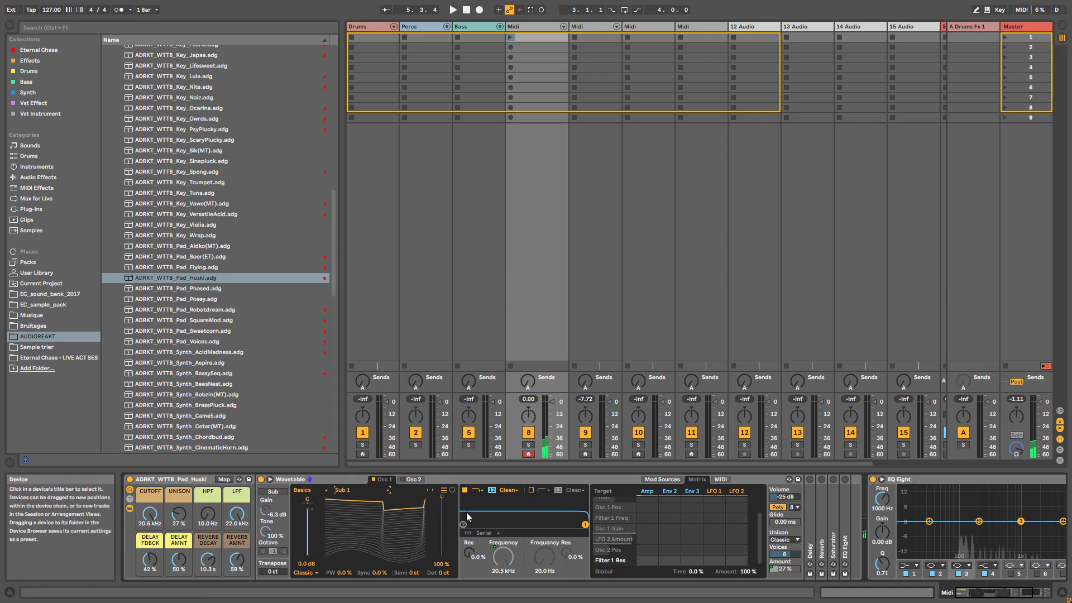
drag(444, 504, 441, 542)
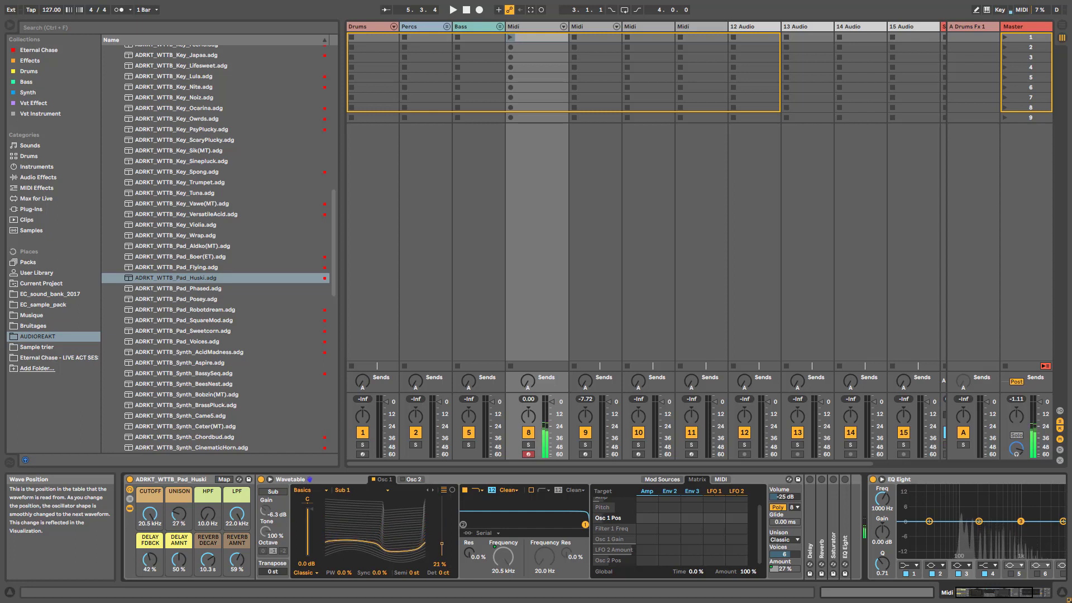
Set Osc 1's Classic effect to 61% PW and 22% Sync, and raise the Wavetable volume to -18 dB
click(313, 572)
click(302, 555)
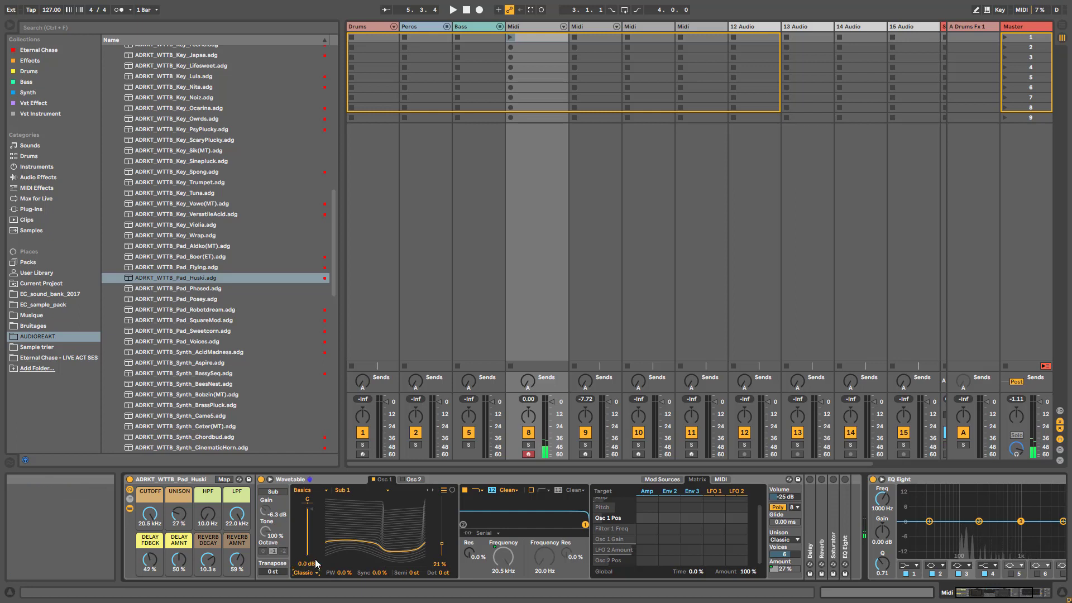
drag(343, 573, 343, 549)
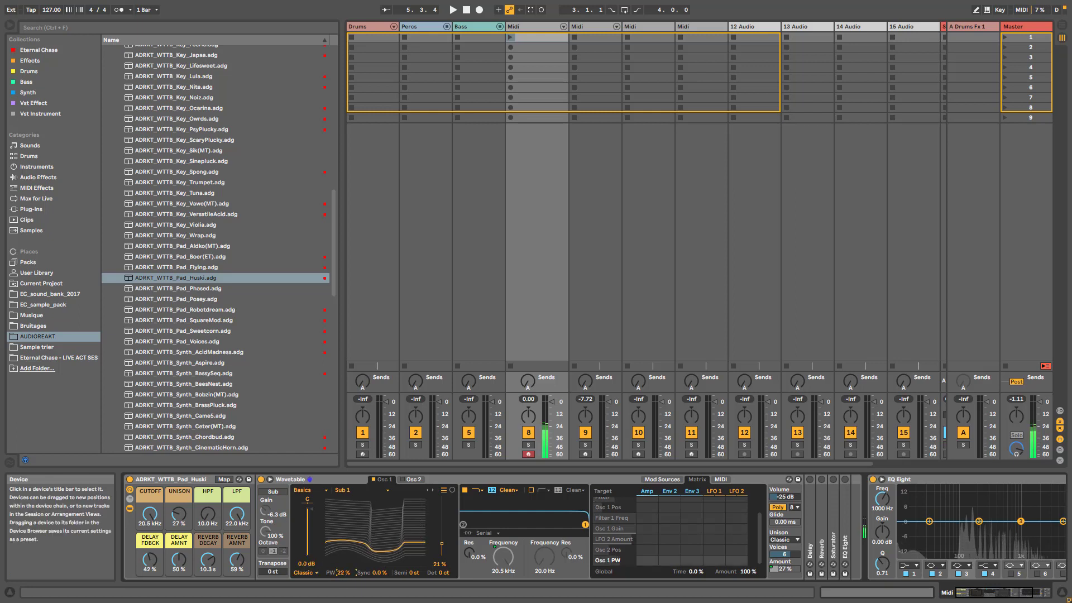
scroll(641, 537, up, 2)
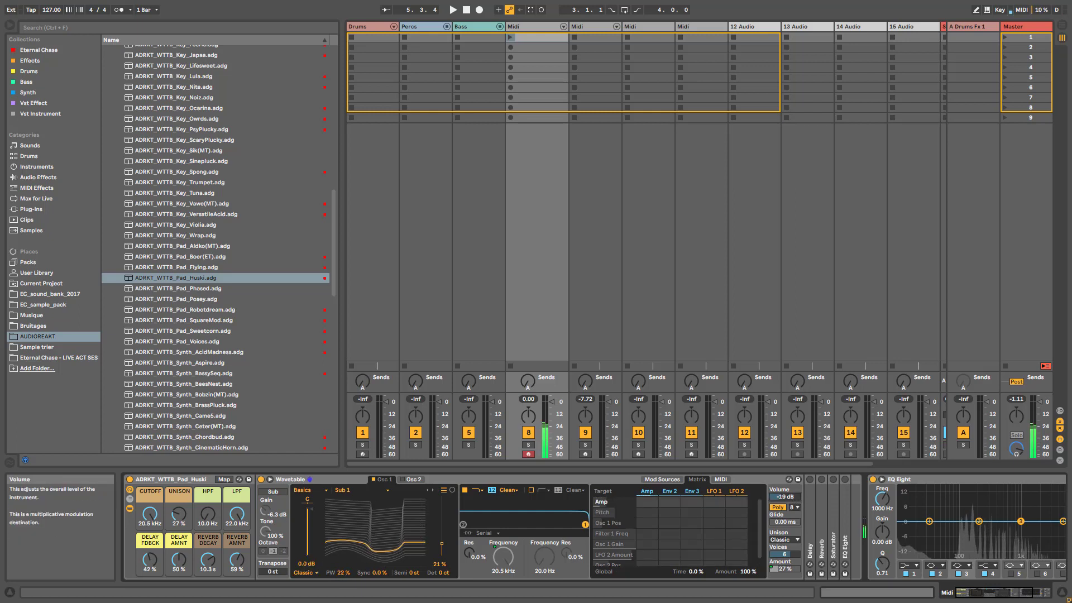
drag(337, 572, 337, 531)
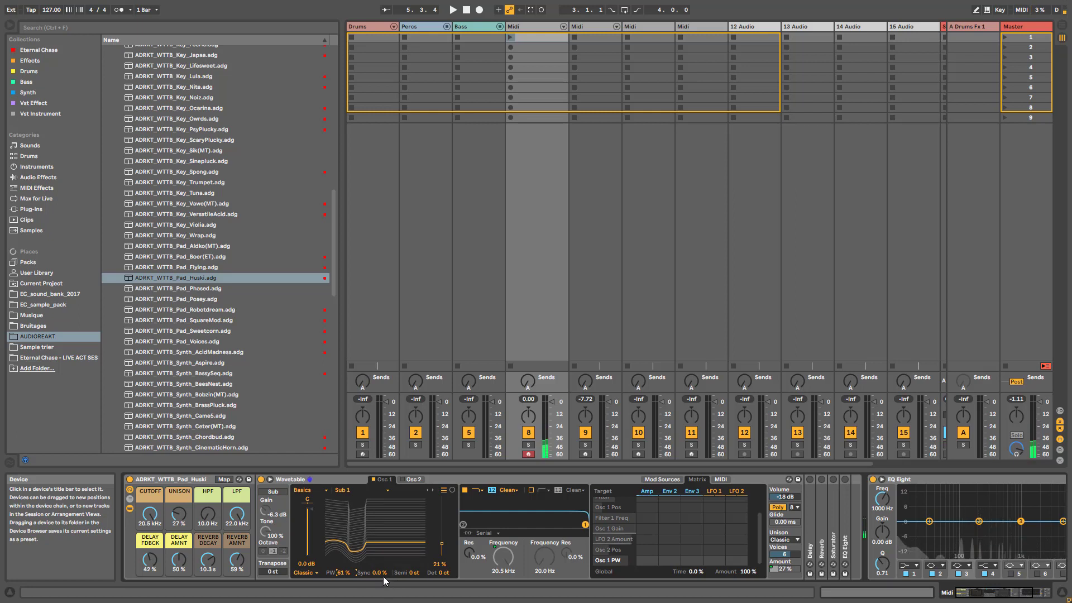
drag(377, 575, 378, 558)
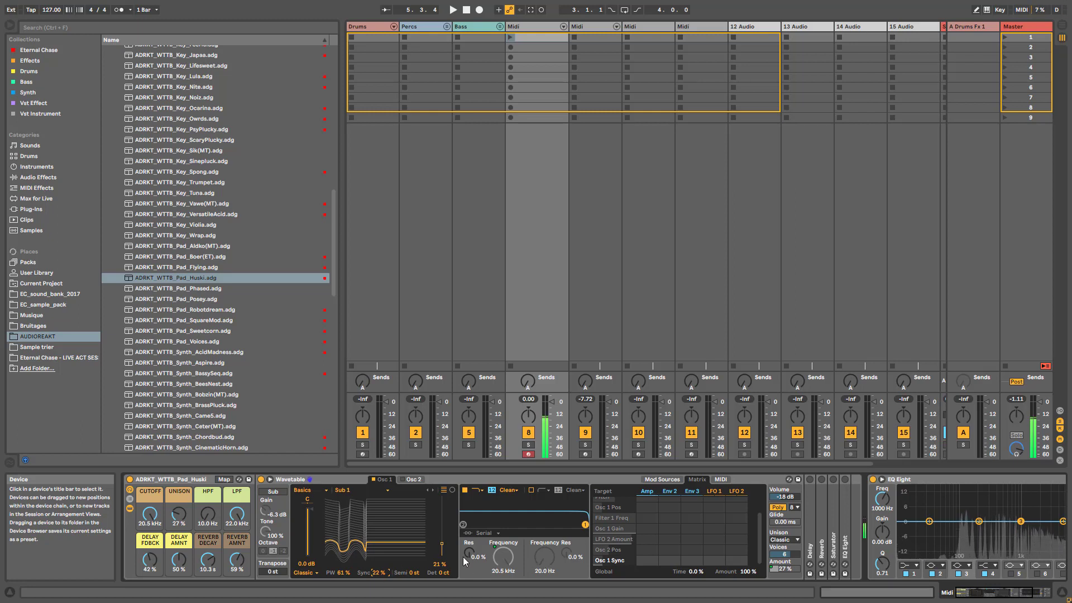
Set Filter 1 to the PRD circuit with 8.94 dB of drive and 57% resonance
click(515, 489)
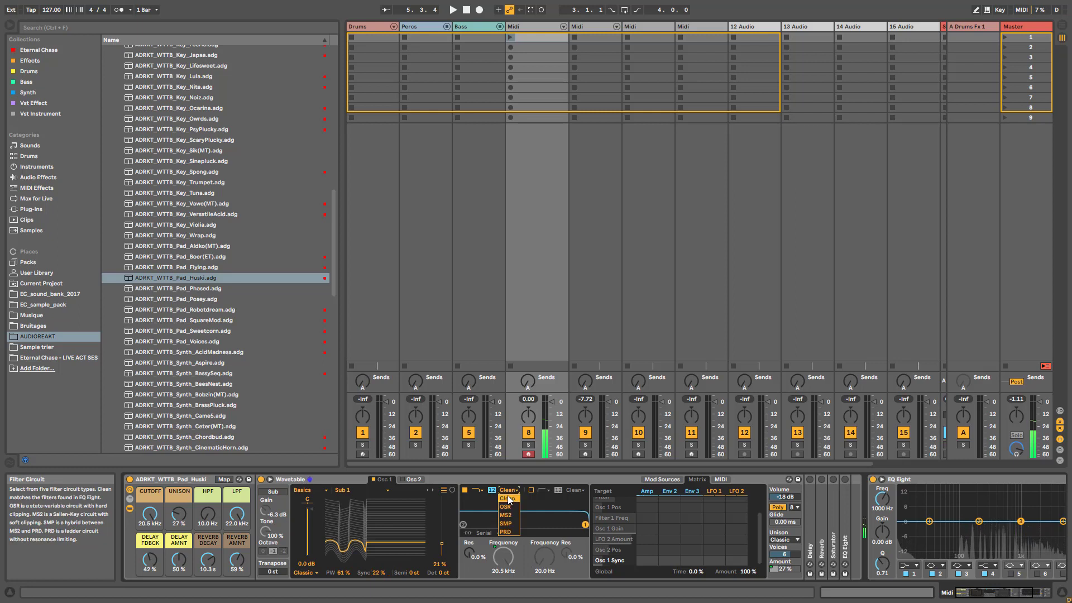
click(507, 532)
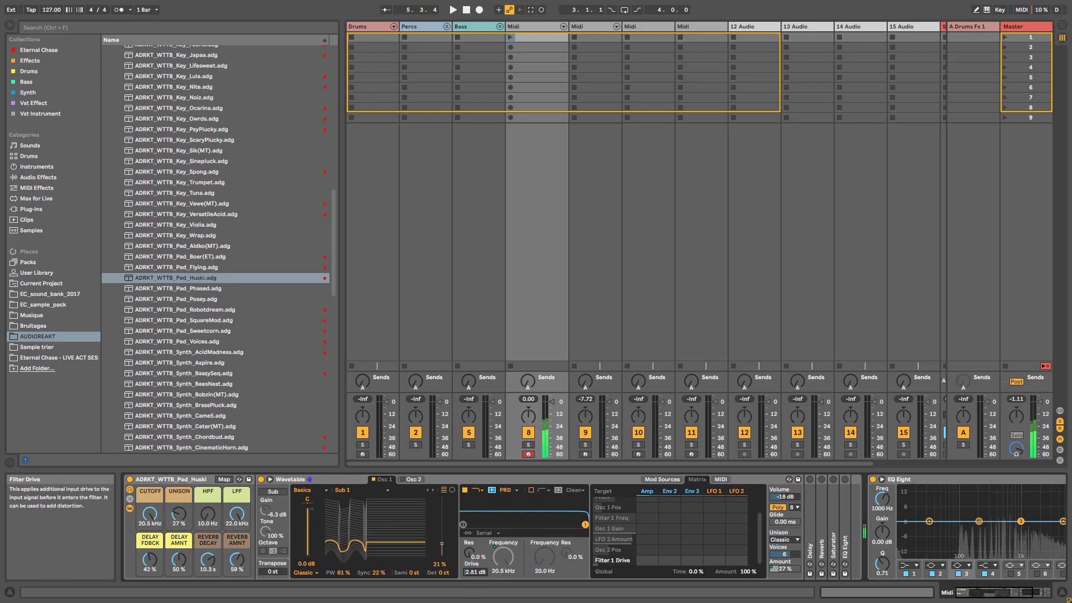
drag(475, 571, 475, 563)
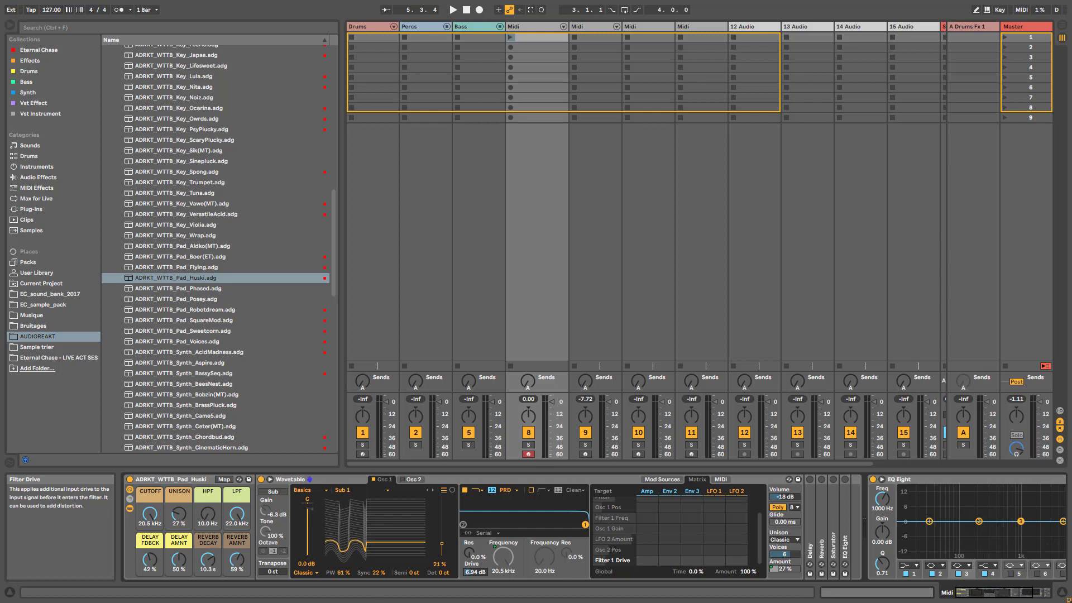
drag(472, 558, 472, 542)
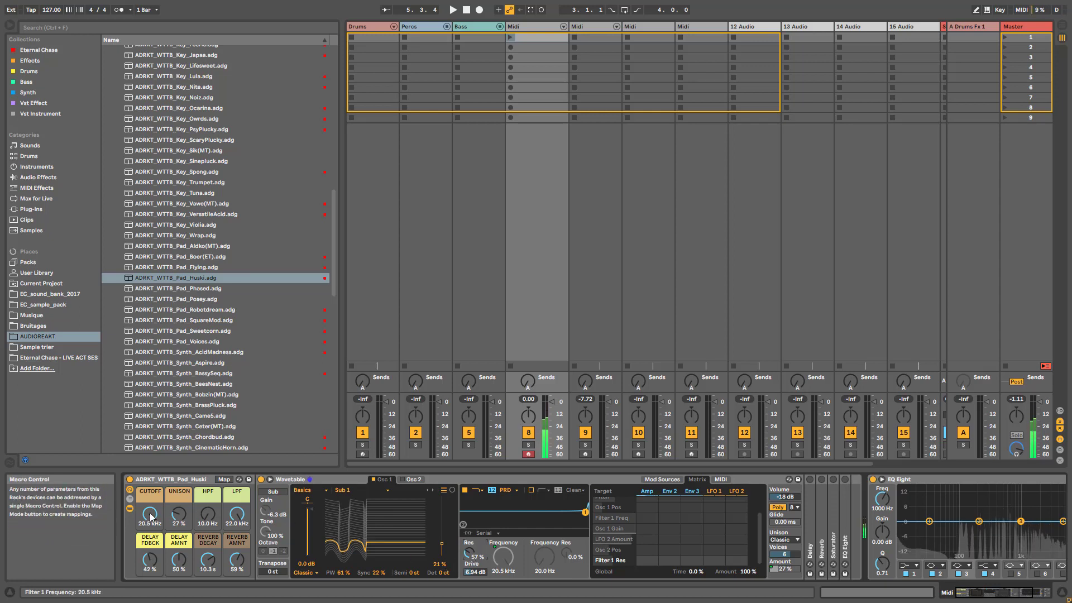
Sweep the Cutoff macro down to 290 Hz while comparing Filter 1's 24 dB and 12 dB slopes
mouse_move(150, 514)
mouse_down()
mouse_move(150, 552)
mouse_move(149, 527)
mouse_up()
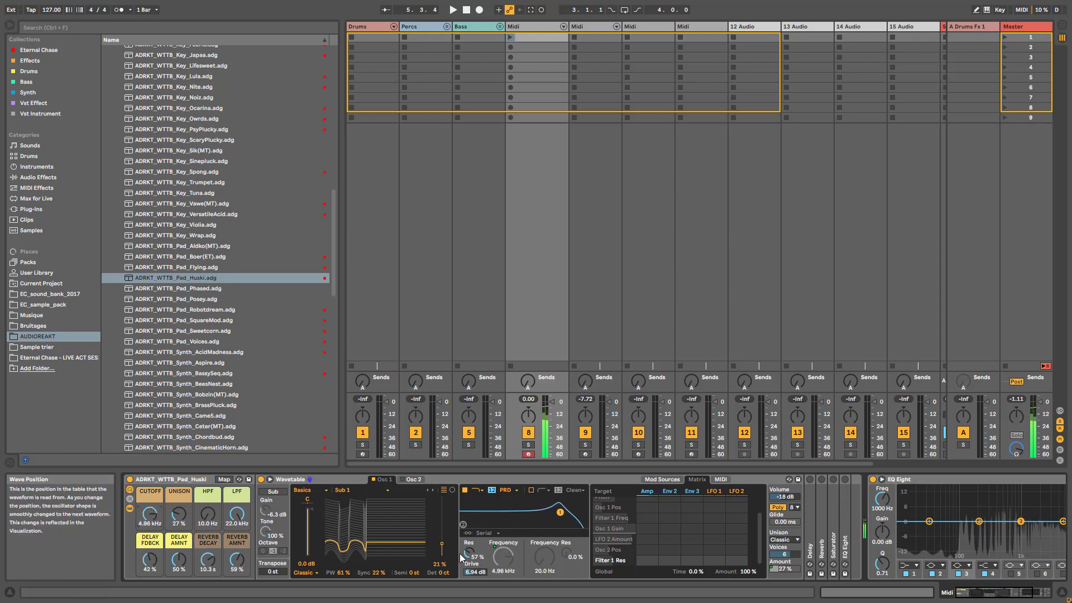
click(491, 491)
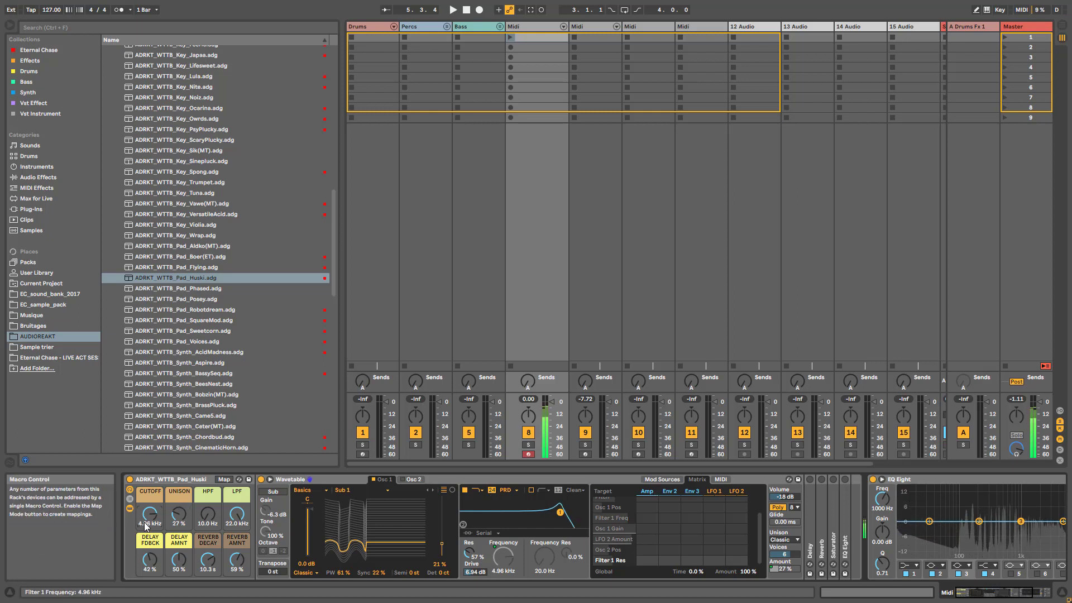
drag(145, 525, 145, 550)
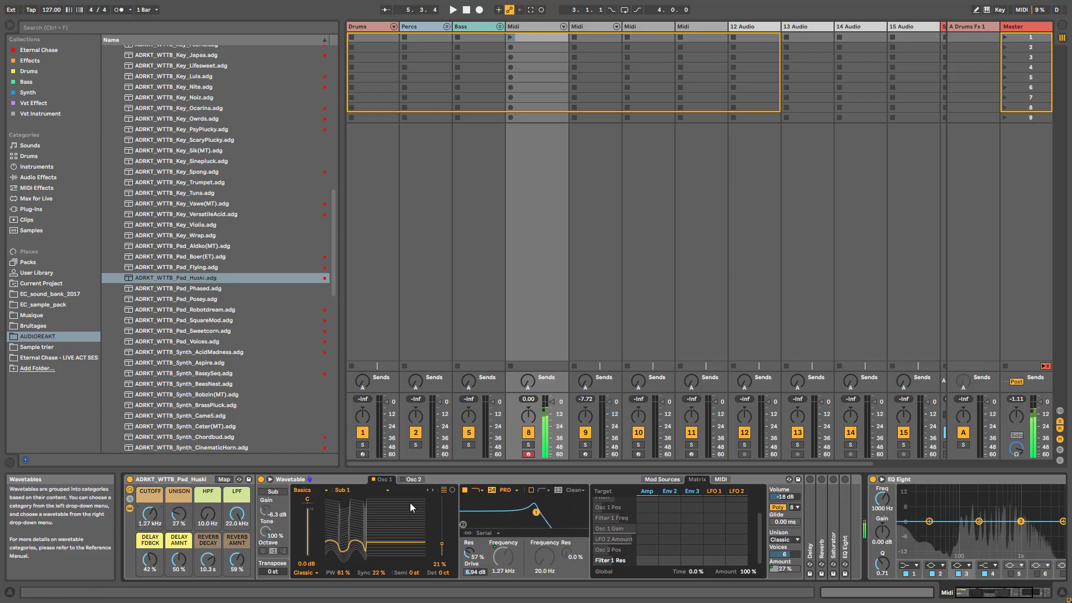
click(491, 490)
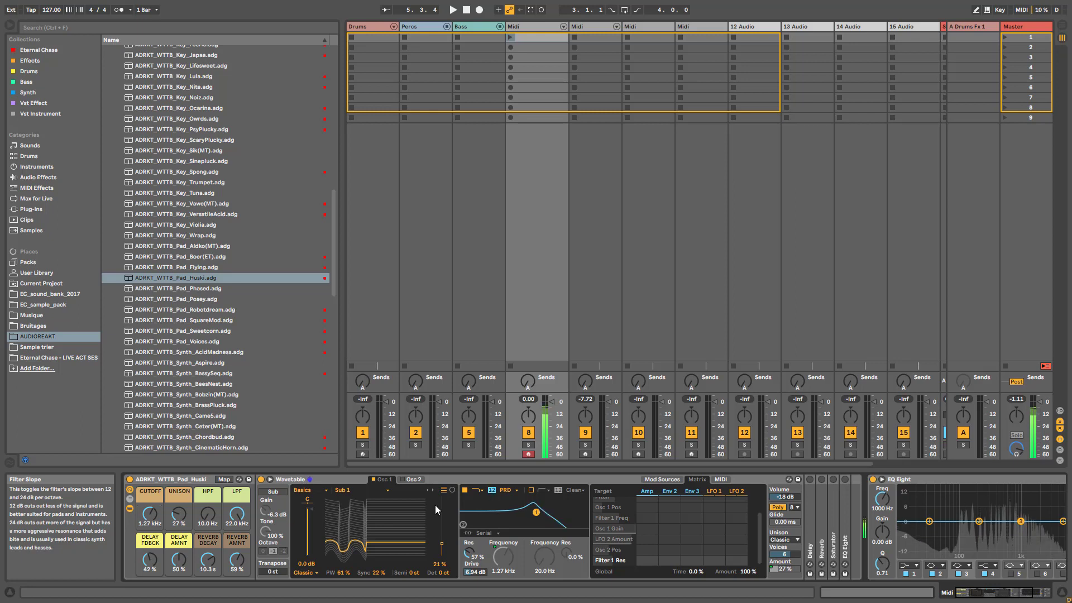
drag(149, 515, 149, 550)
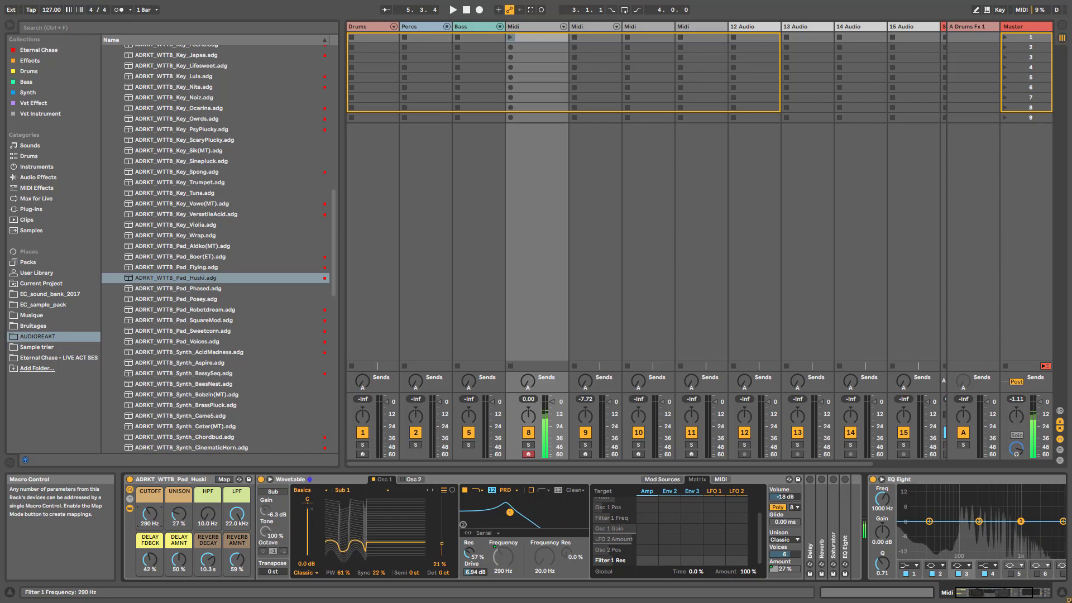
Enable Osc 2 and raise the Cutoff macro to 3.77 kHz
click(421, 481)
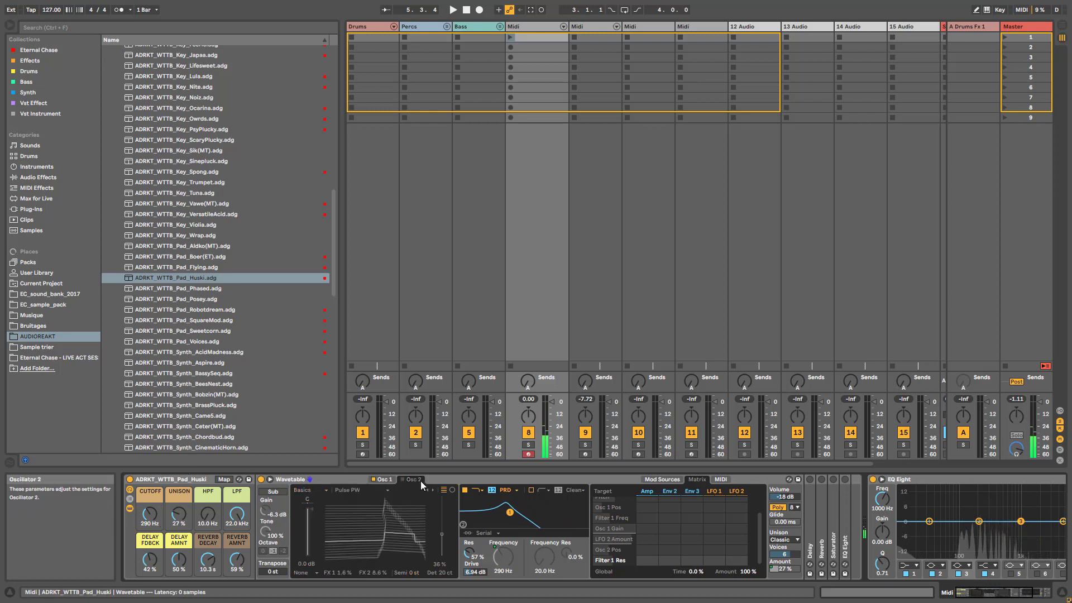
click(402, 480)
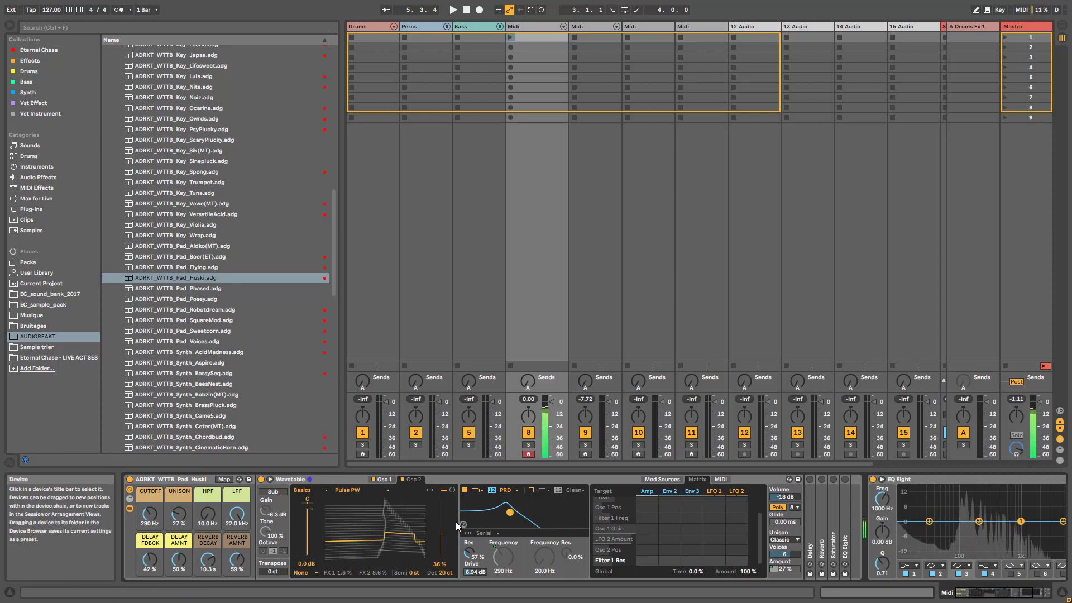
drag(149, 514, 150, 480)
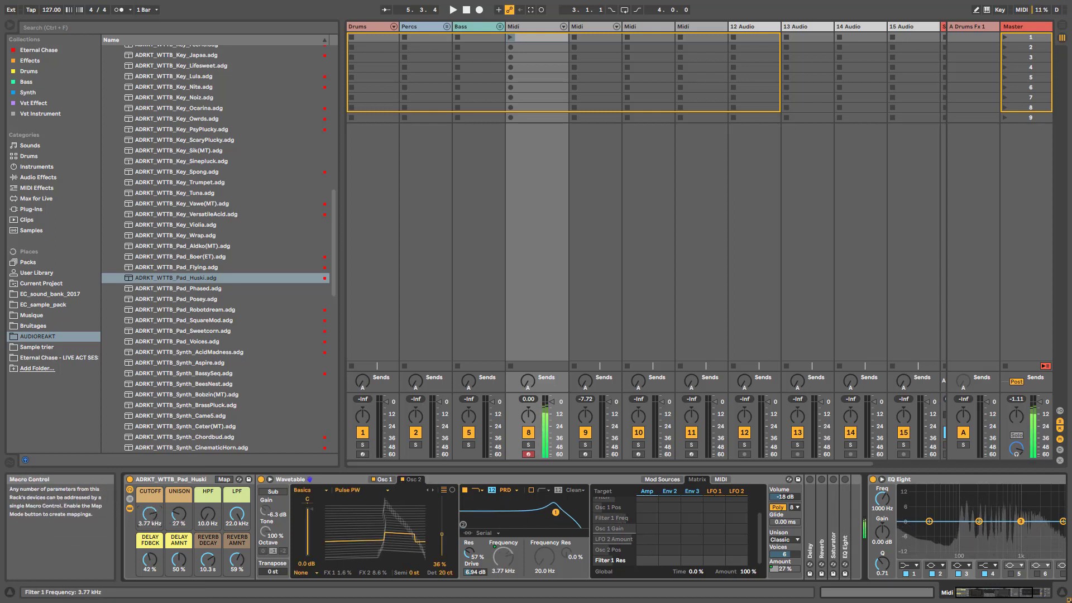
Keep Osc 2 on the Pulse PW wavetable and set its wave position to 38%
click(376, 492)
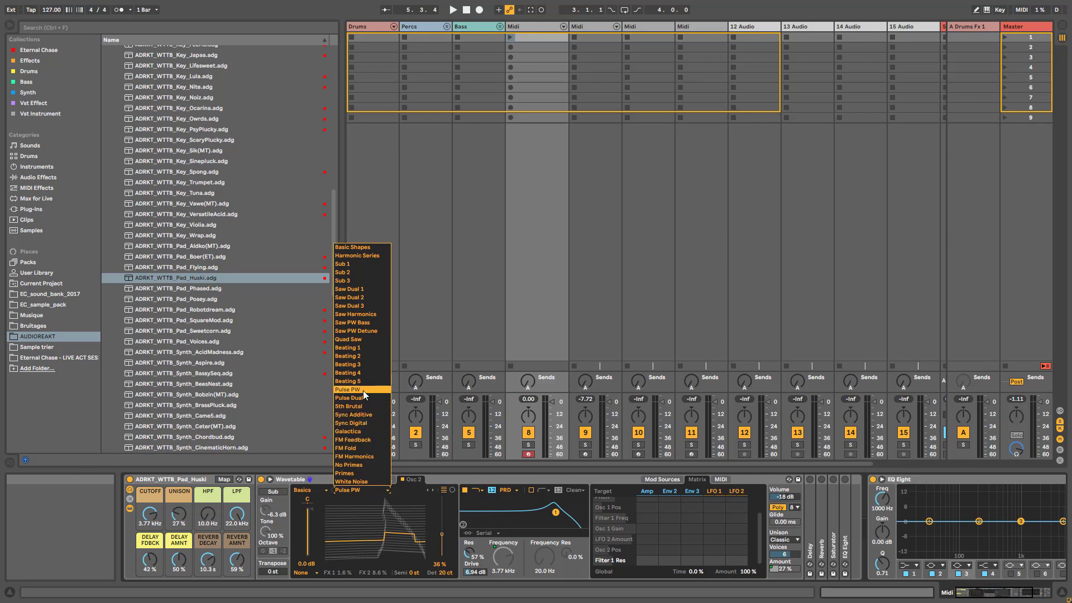
click(450, 502)
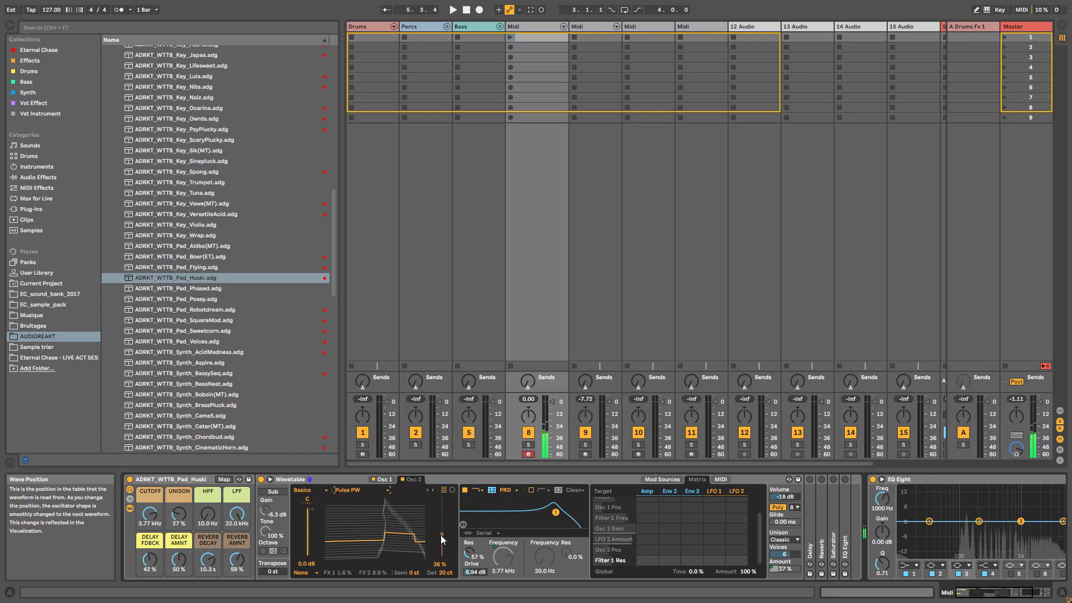
drag(442, 537, 442, 534)
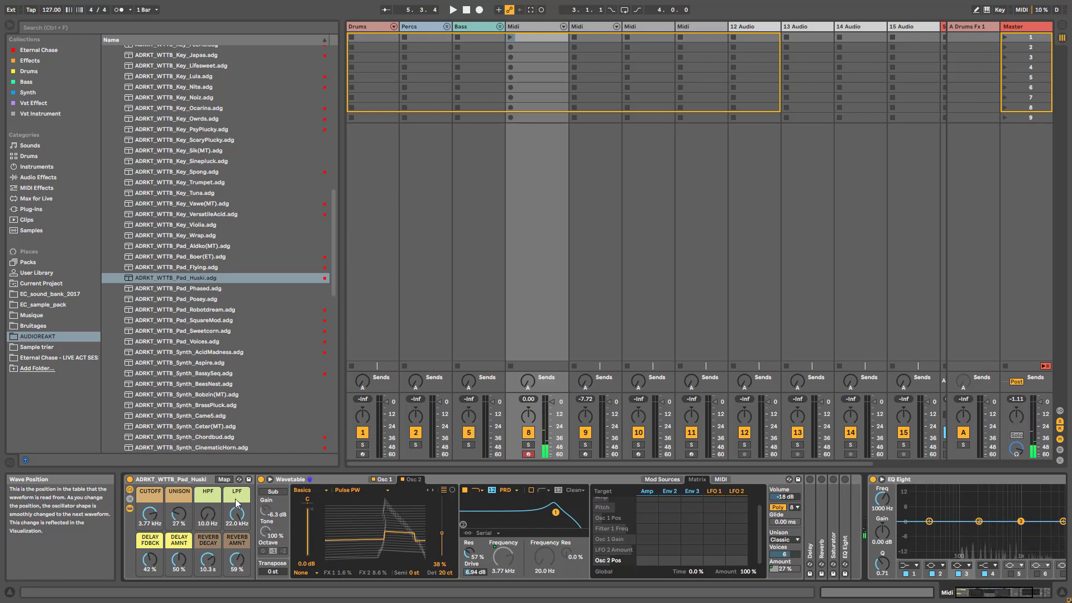
Compare the sound with and without the sub oscillator, leaving it enabled
click(274, 492)
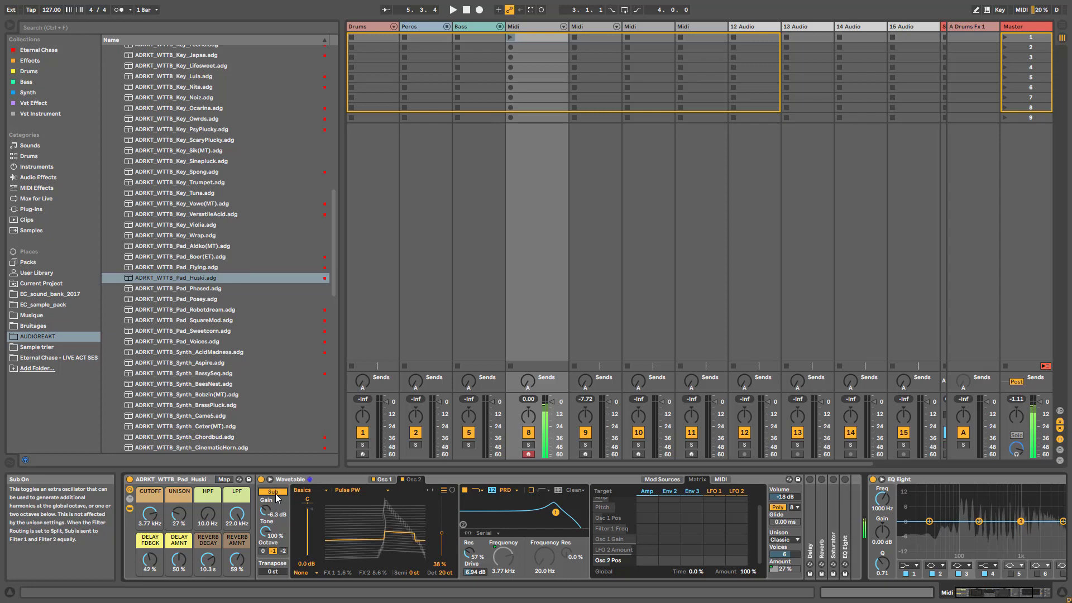
click(273, 492)
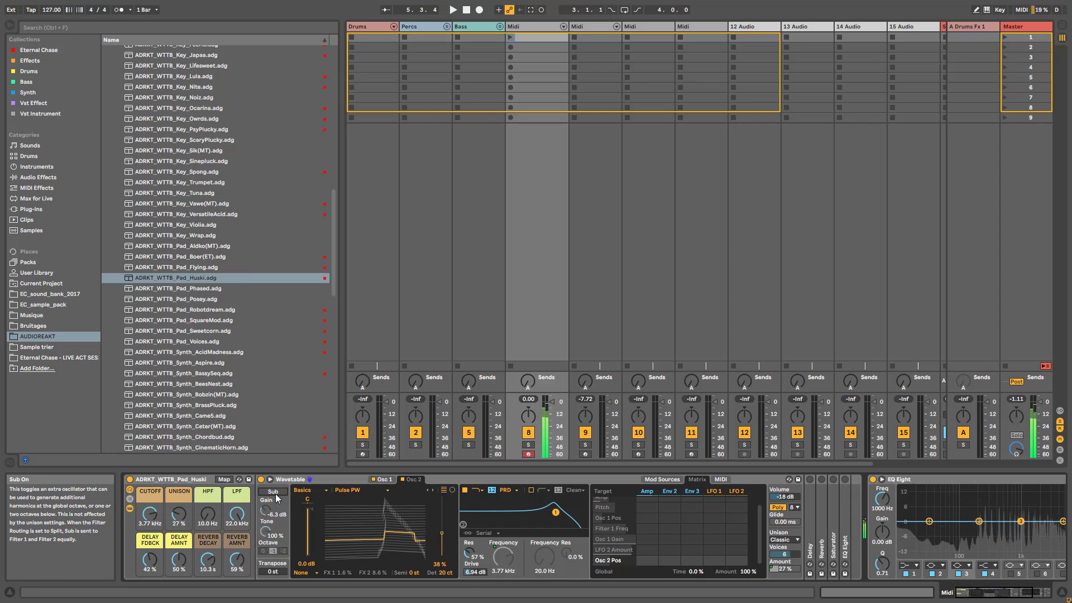
click(274, 492)
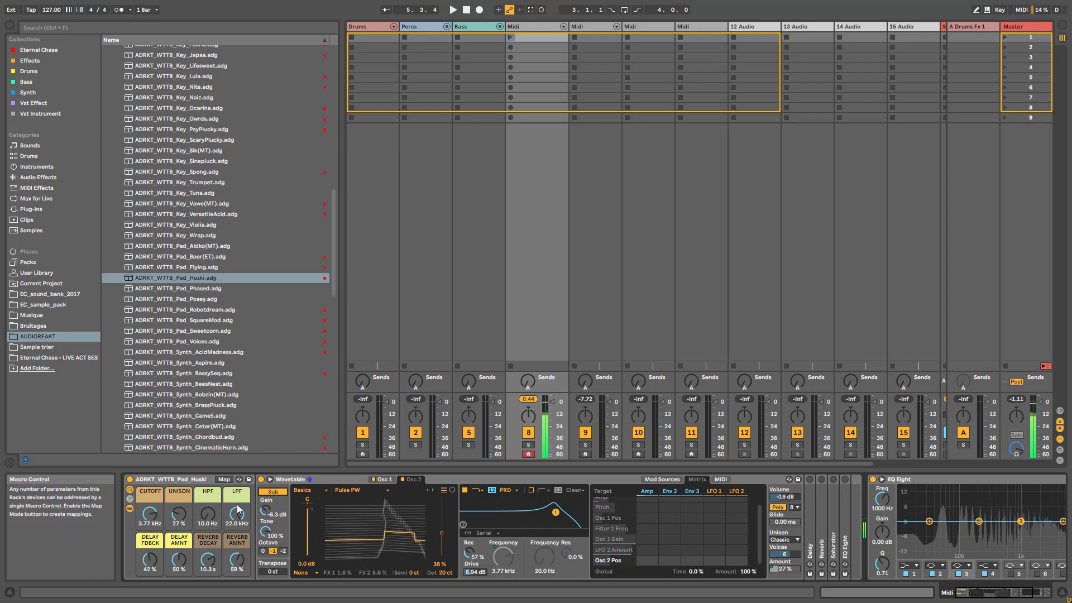
click(281, 494)
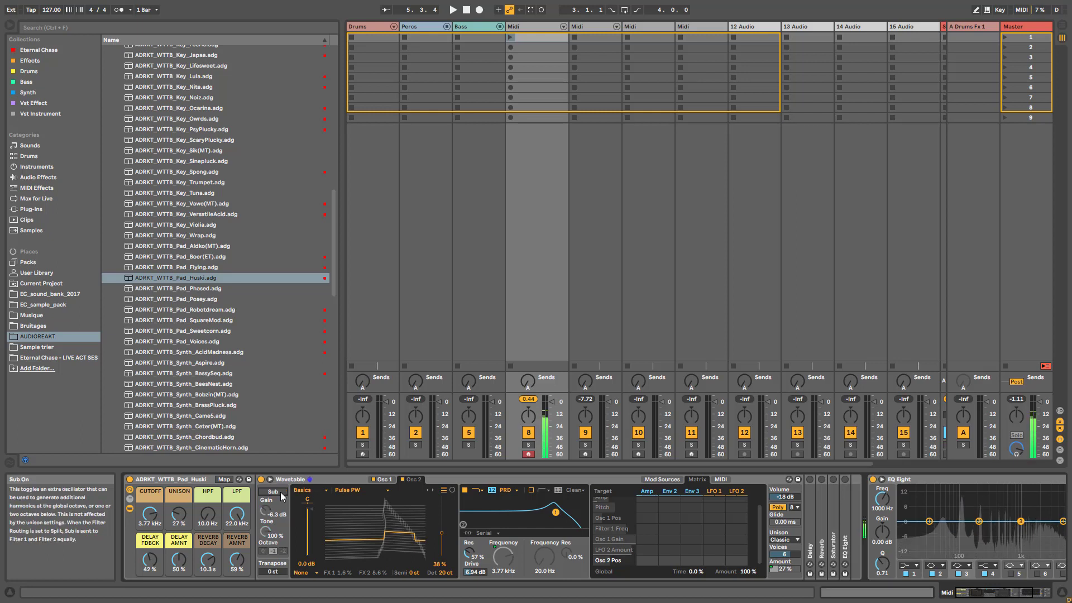
click(281, 494)
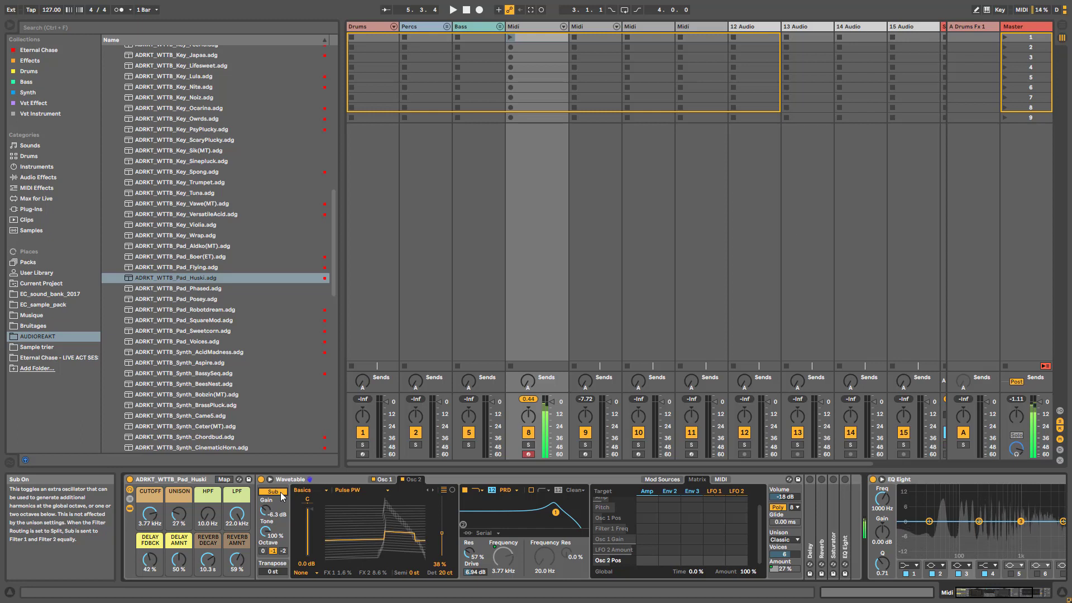
click(282, 494)
click(281, 494)
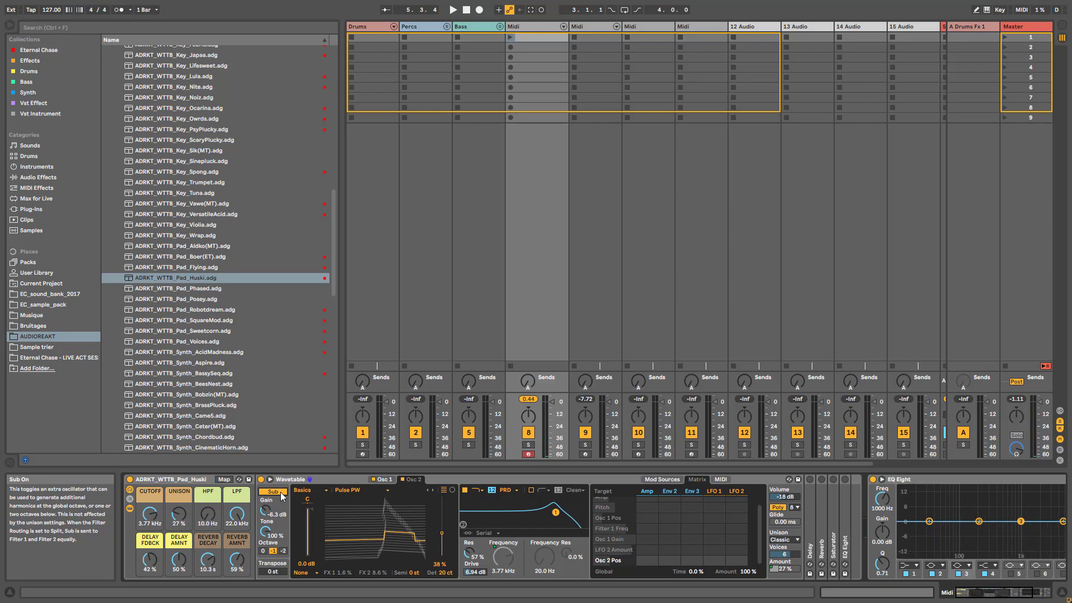
Compare the sound with unison set to None, restore the Classic mode, and set the Unison macro to 26%
click(798, 540)
click(808, 489)
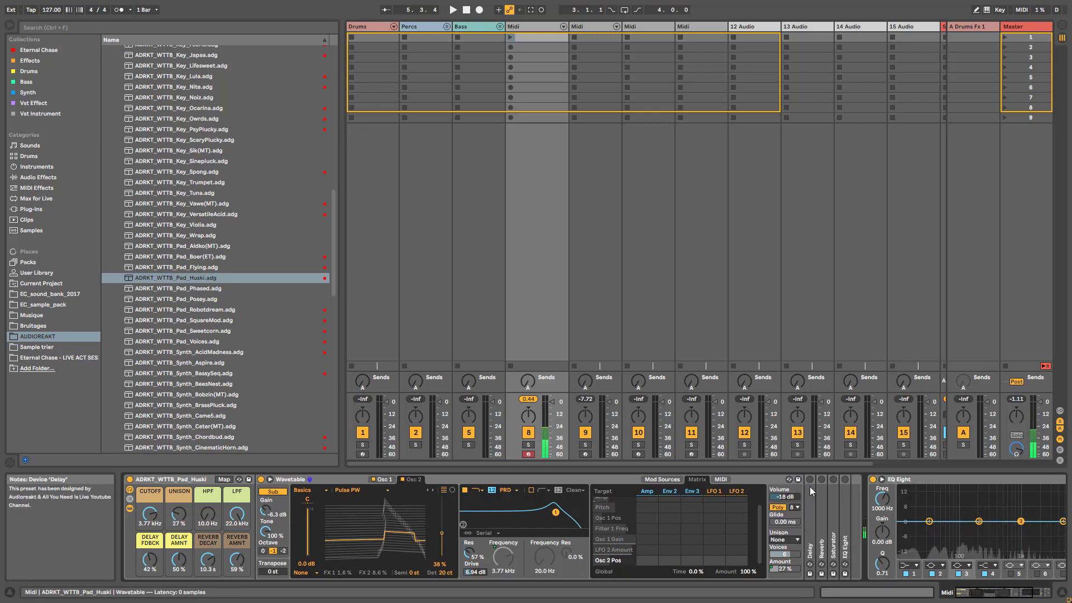
click(790, 539)
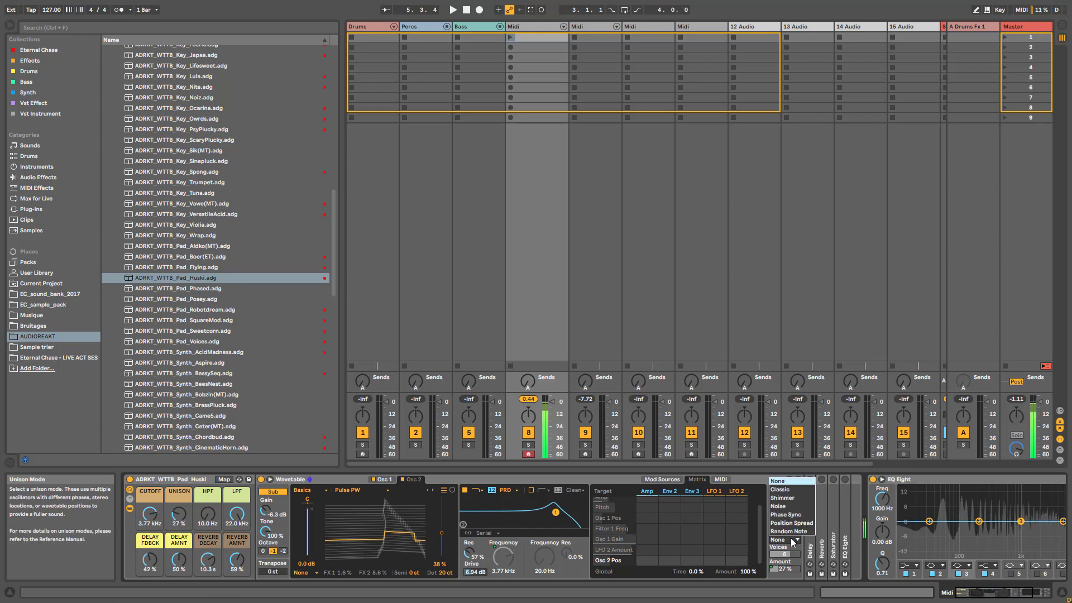
click(795, 497)
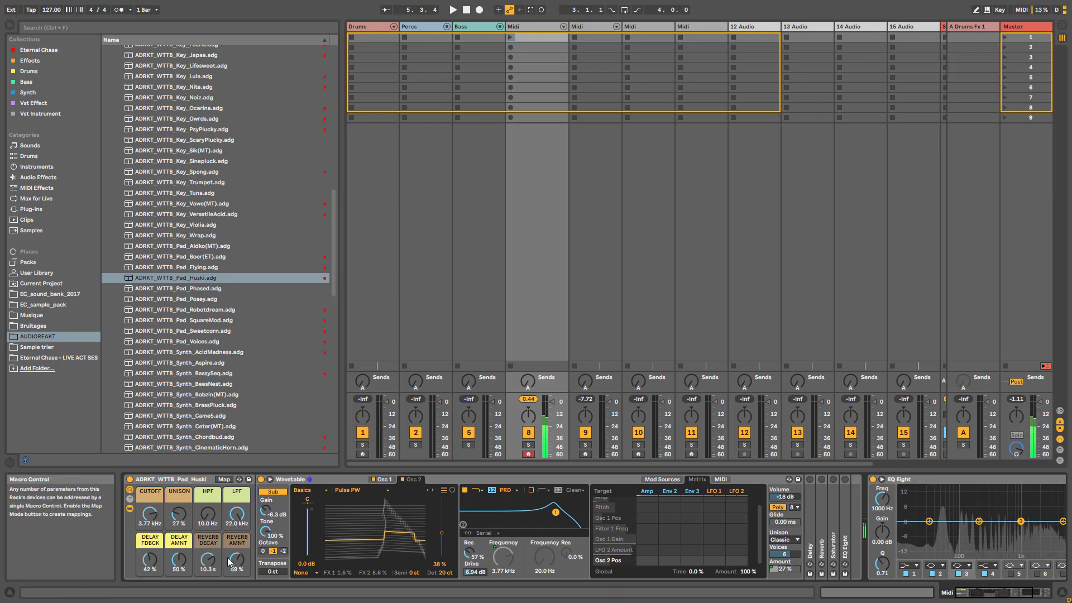
drag(179, 513, 179, 530)
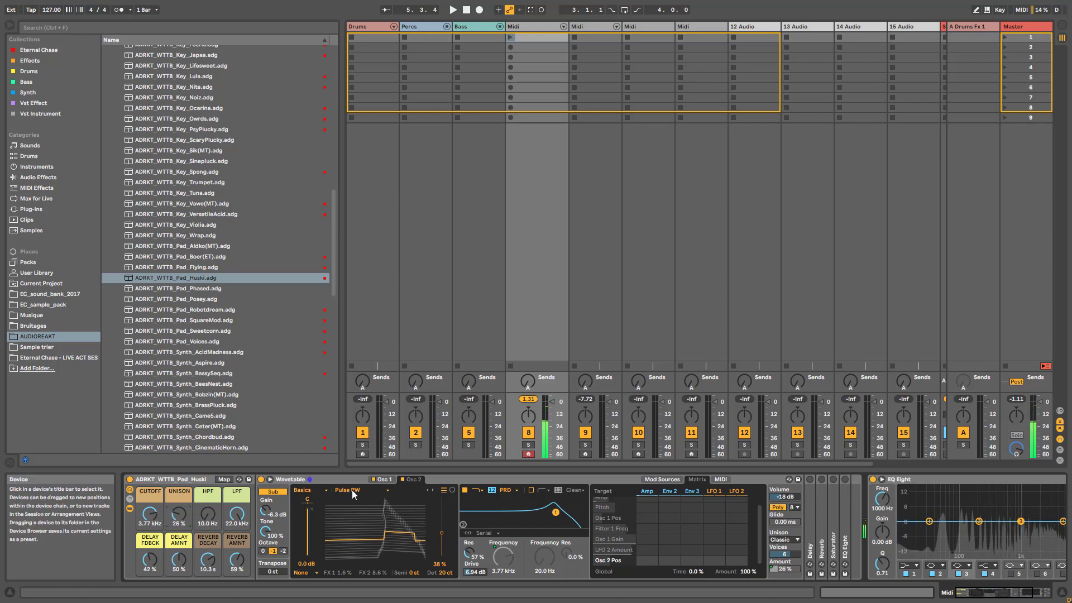
click(384, 479)
click(413, 480)
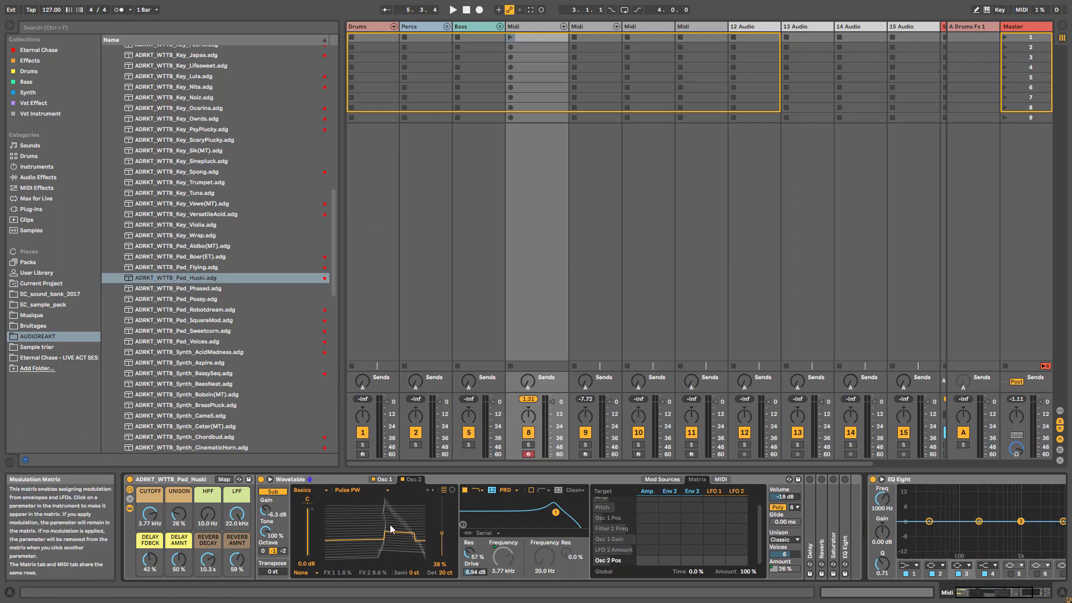
Lower the Cutoff macro to 964 Hz, try shorter Amp envelope releases, and set the release back to 2.24 s
mouse_move(152, 516)
mouse_down()
mouse_move(151, 544)
mouse_move(151, 526)
mouse_up()
click(661, 479)
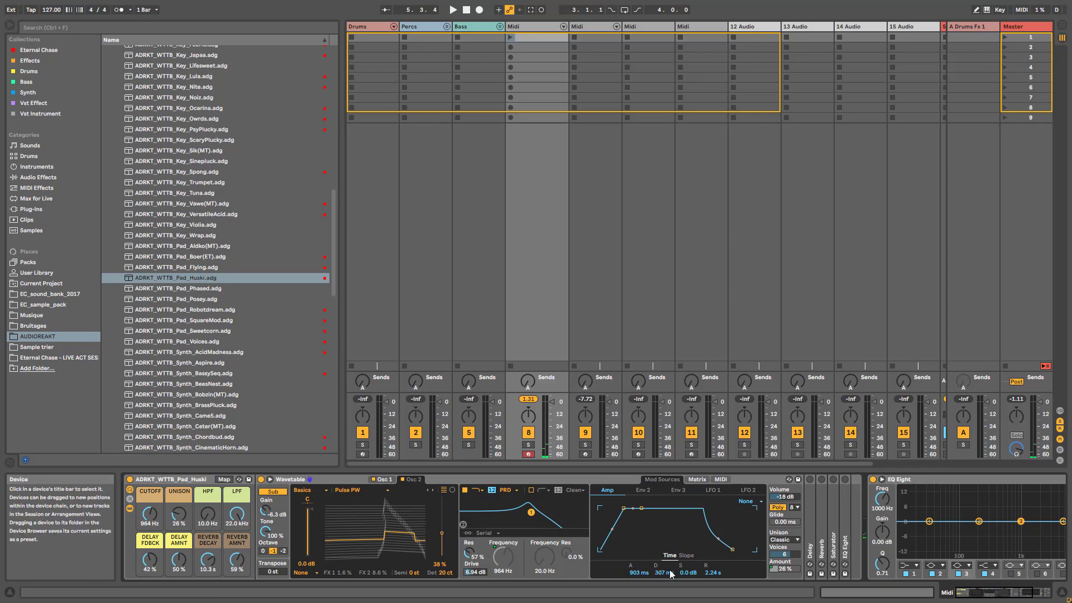
drag(689, 577, 689, 536)
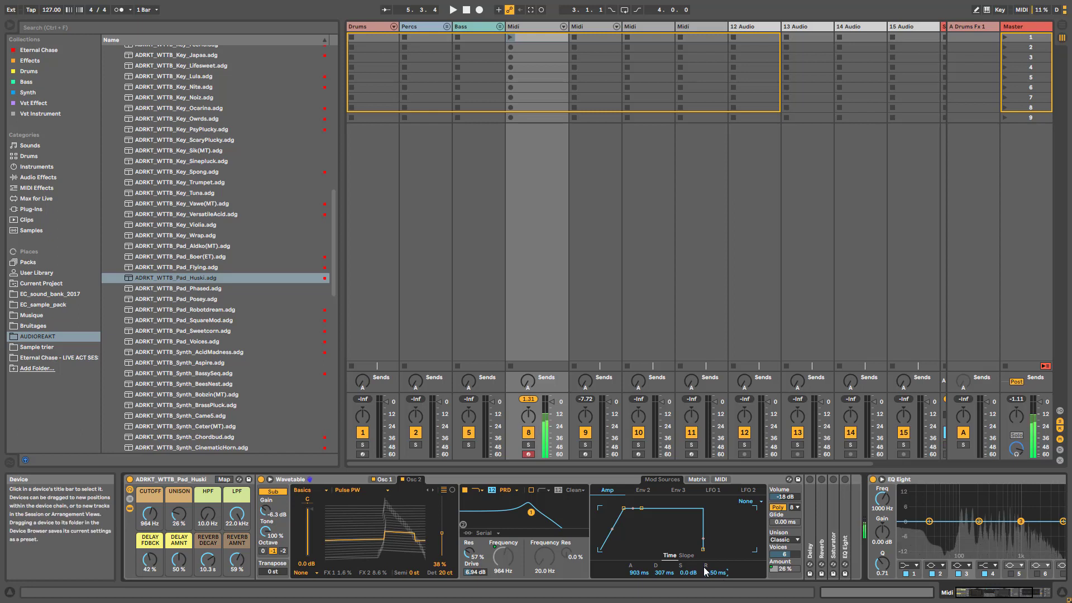
drag(711, 573, 711, 552)
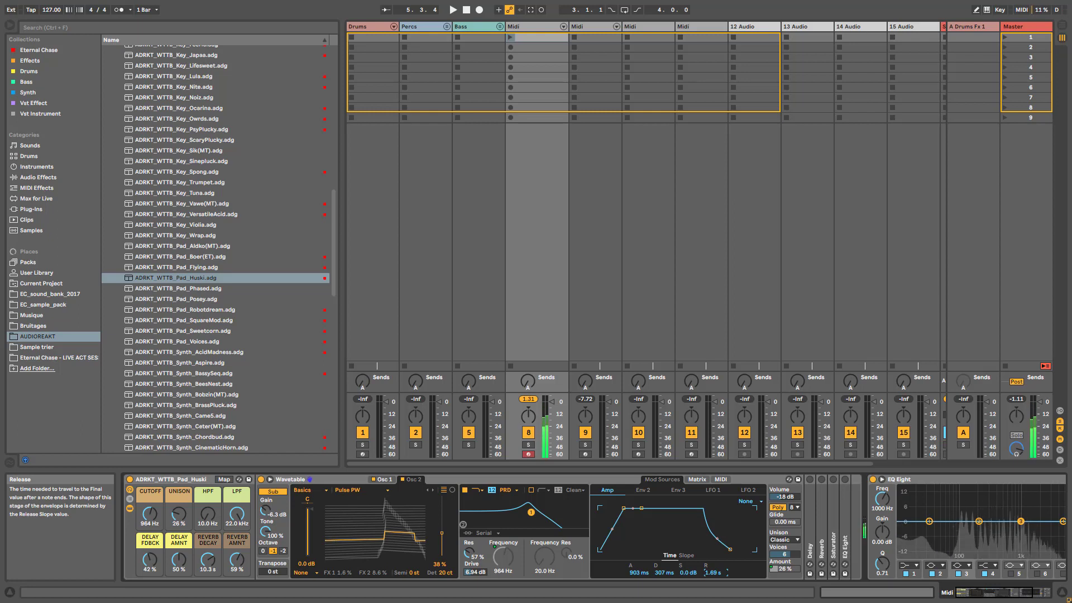
drag(722, 571, 722, 565)
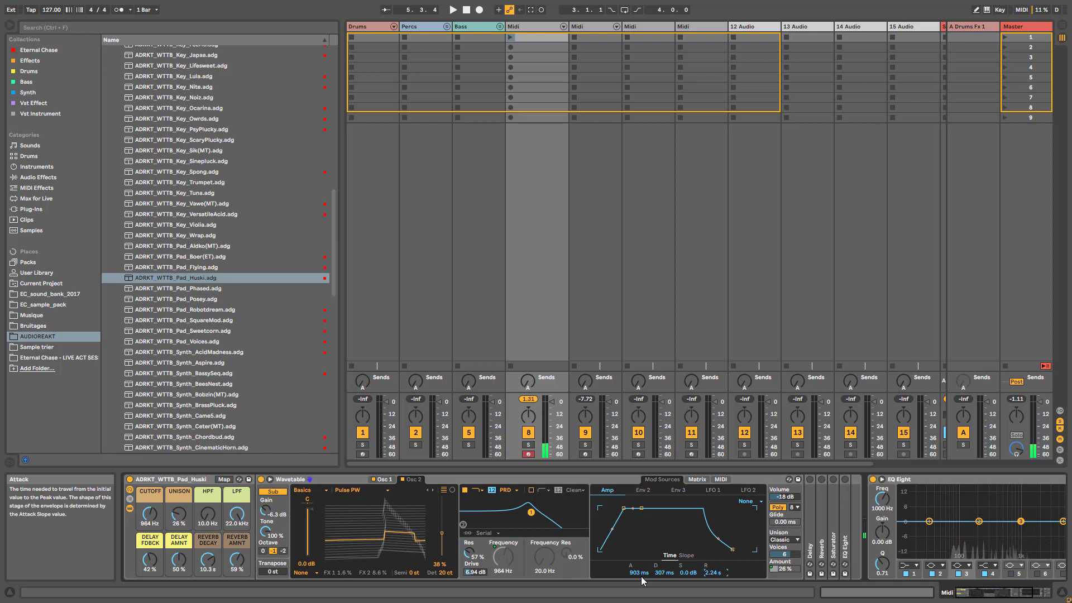
Try a zero attack on the Amp envelope, undo it, and set the decay to 88.9 ms
drag(642, 578, 642, 589)
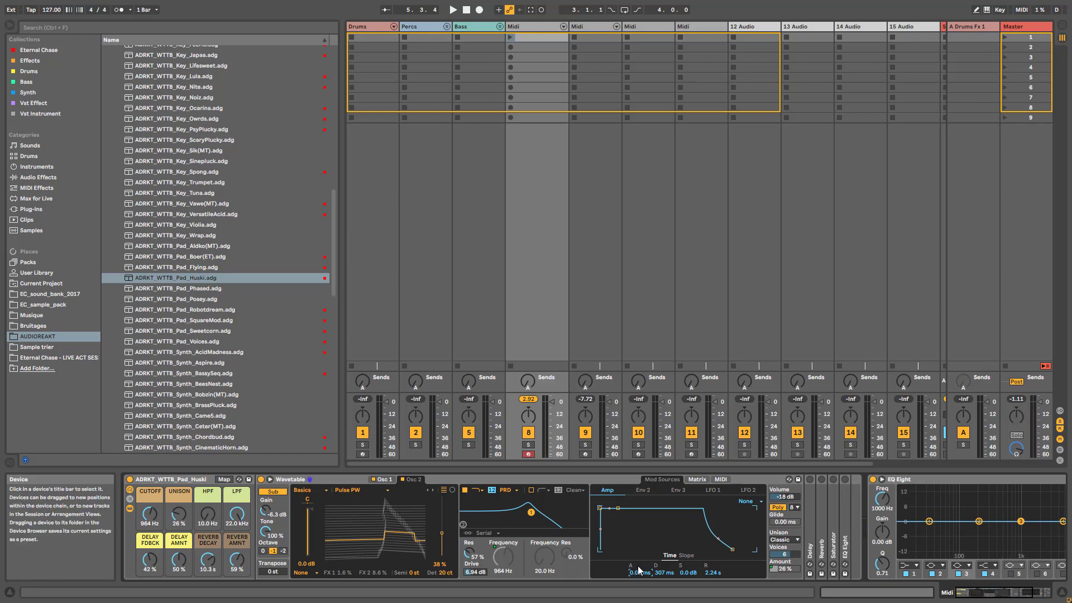
key(ctrl+z)
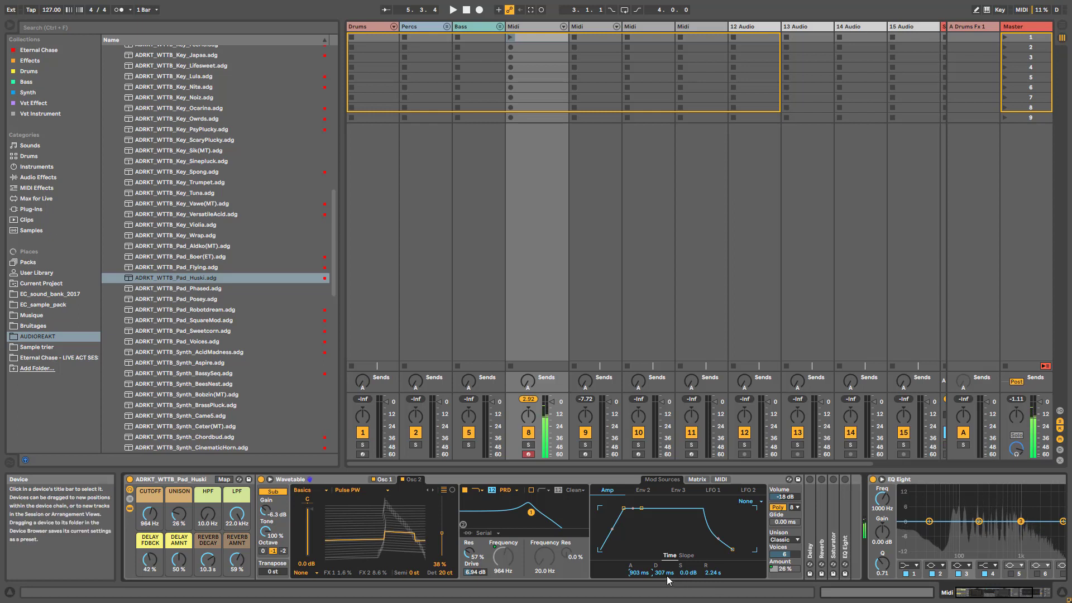
mouse_move(664, 573)
mouse_down()
mouse_move(664, 593)
mouse_move(665, 575)
mouse_up()
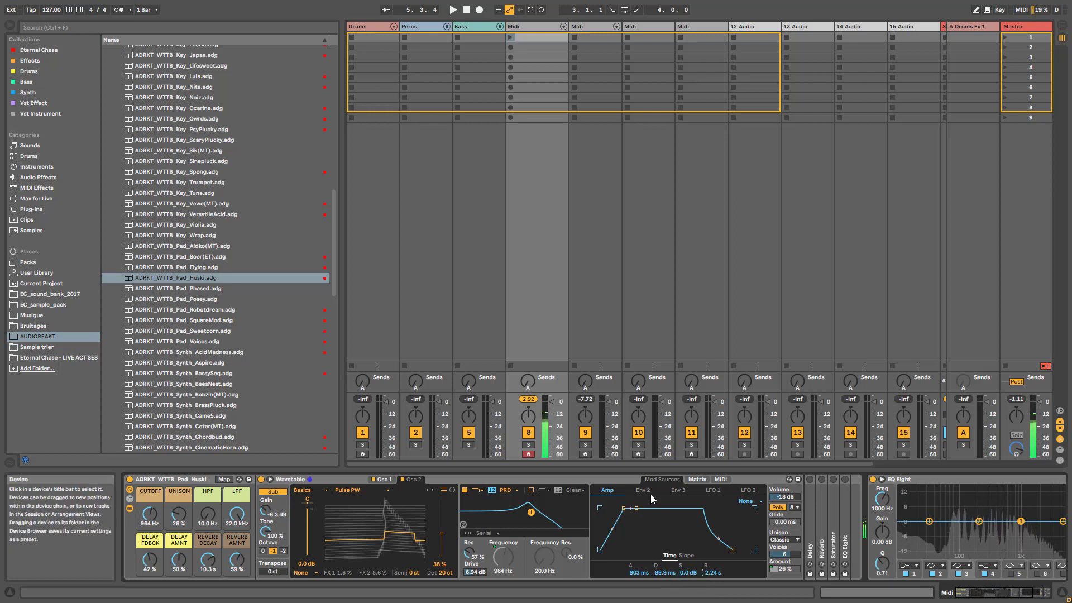
Check the LFO 1 settings and assign LFO 1 to Pitch in the modulation matrix with an amount of 0.5
click(698, 481)
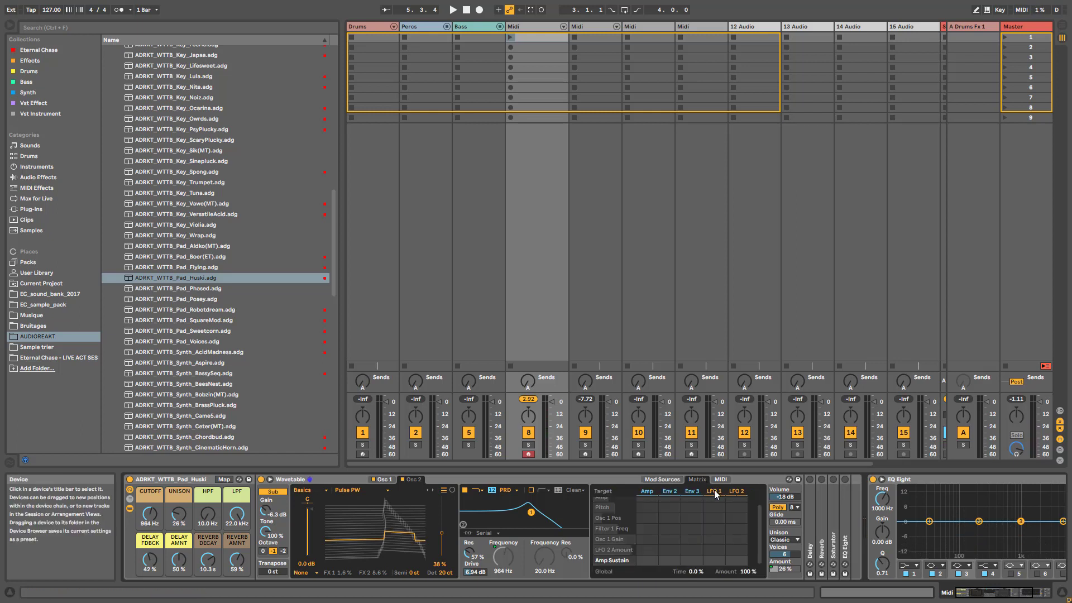
click(714, 491)
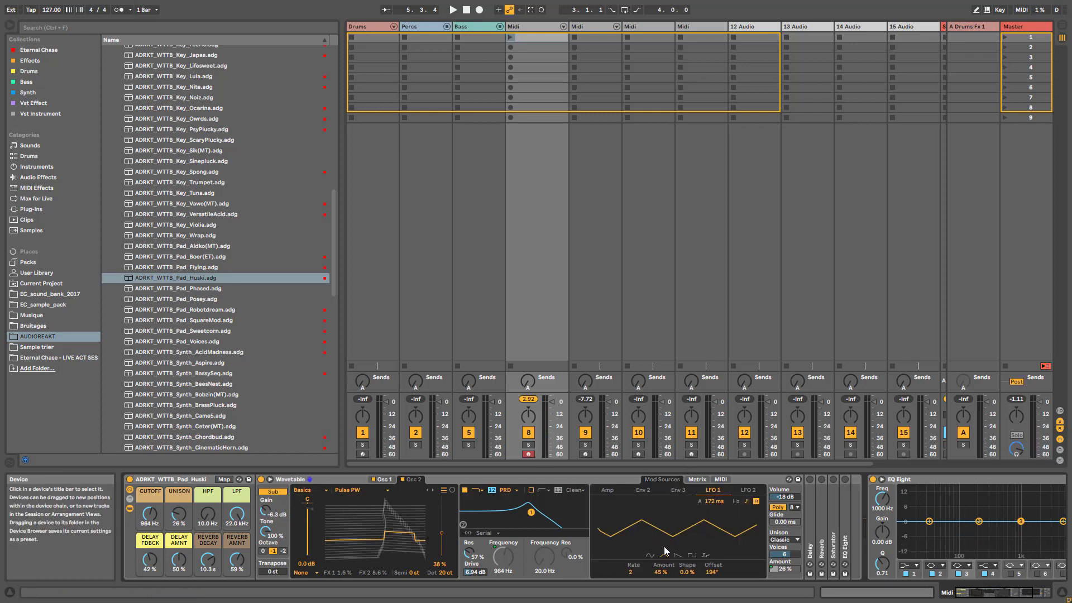
click(700, 482)
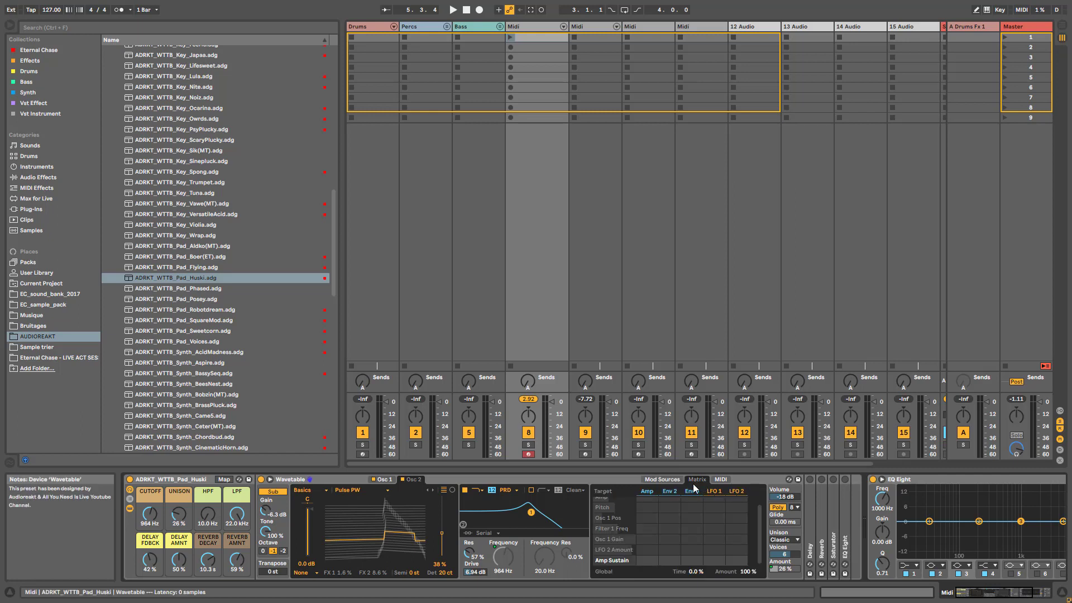
click(714, 507)
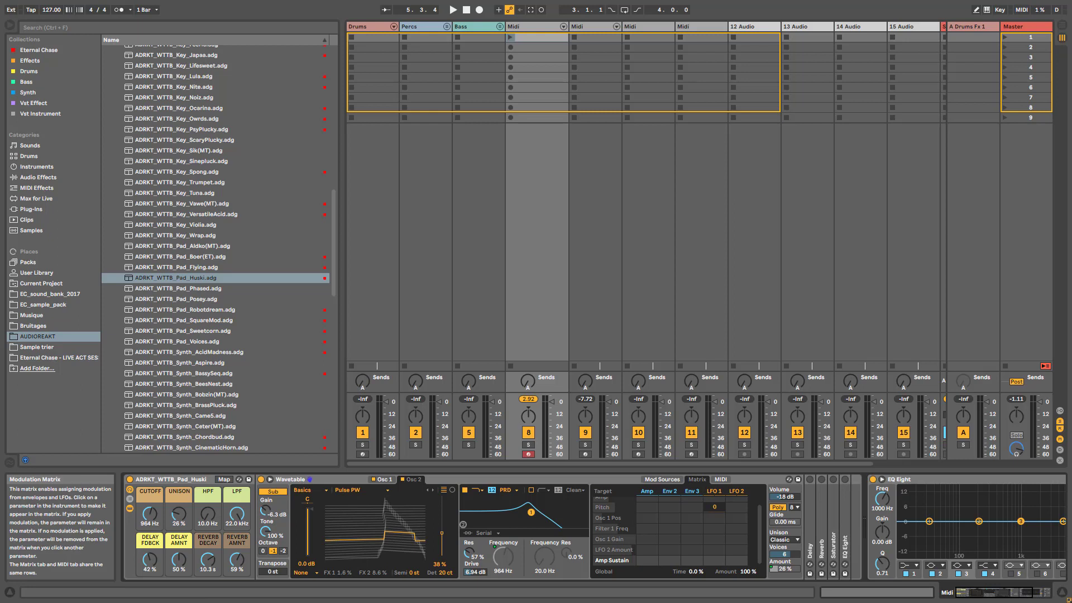
drag(715, 506, 714, 502)
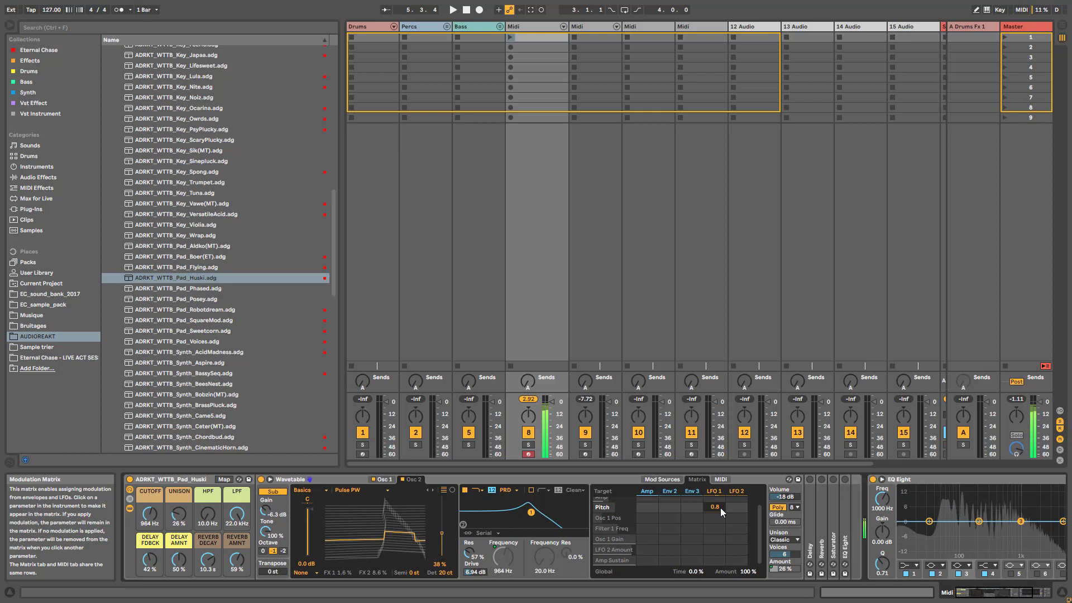
drag(720, 507, 720, 502)
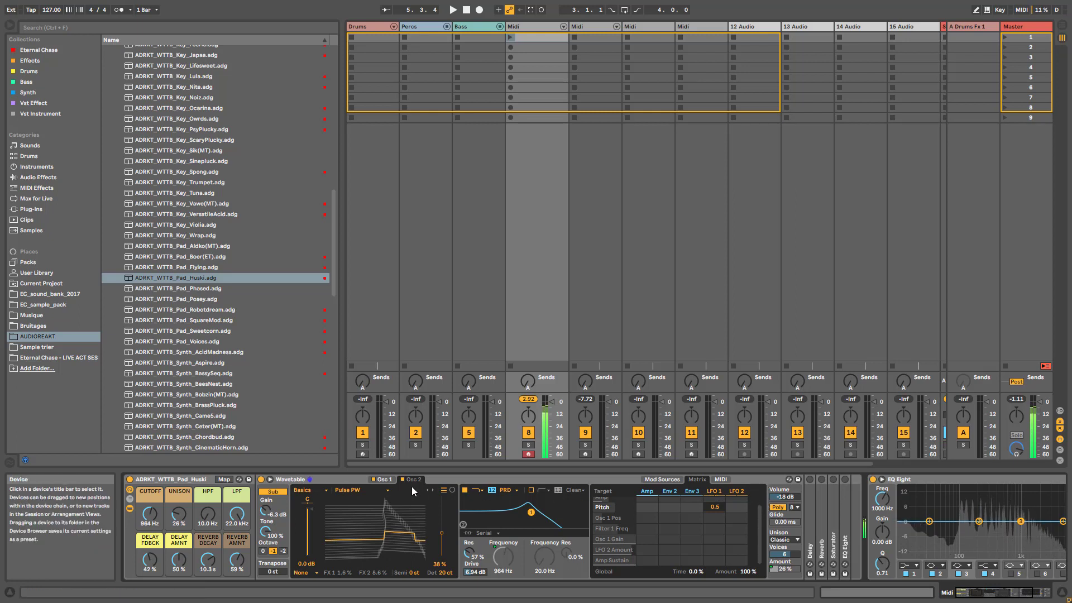
Modulate the Osc 1 wave position with LFO 1, setting the matrix amount to 69
click(393, 481)
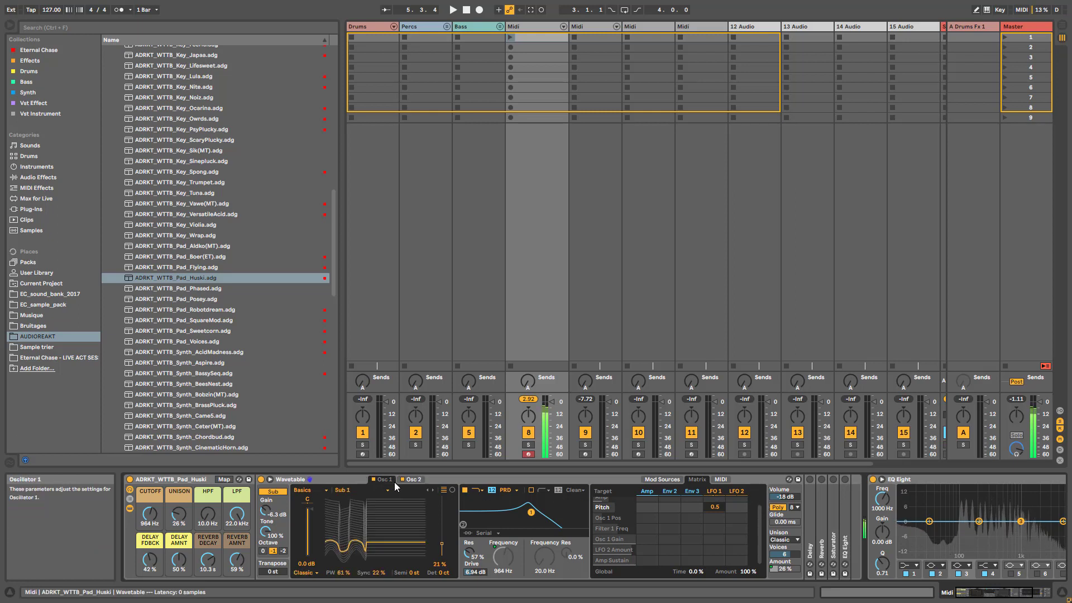
click(442, 543)
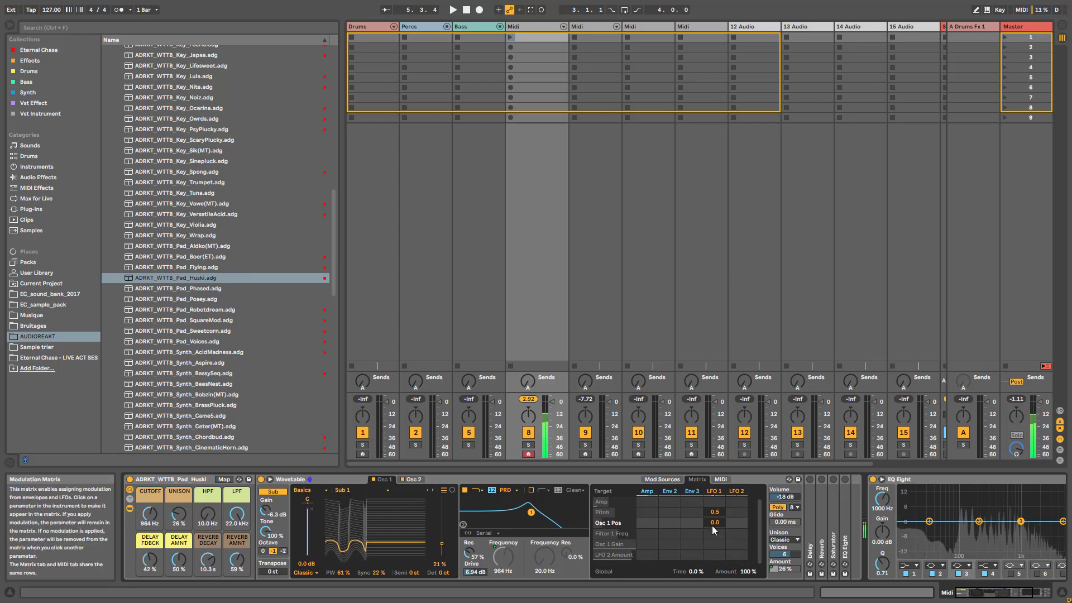
drag(715, 523, 715, 514)
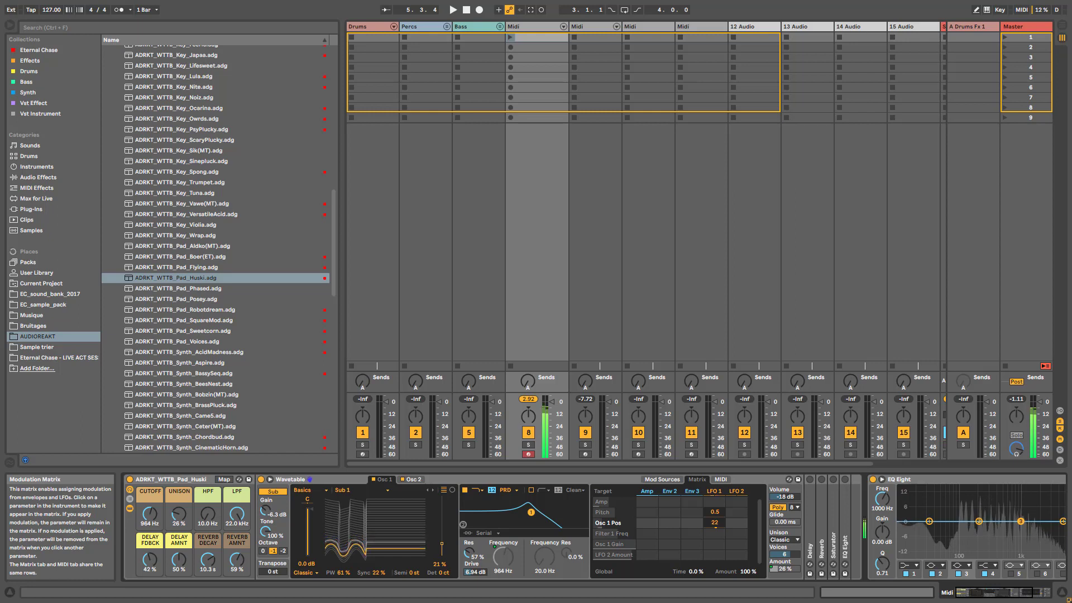
mouse_move(714, 522)
mouse_down()
mouse_move(715, 499)
mouse_move(714, 519)
mouse_up()
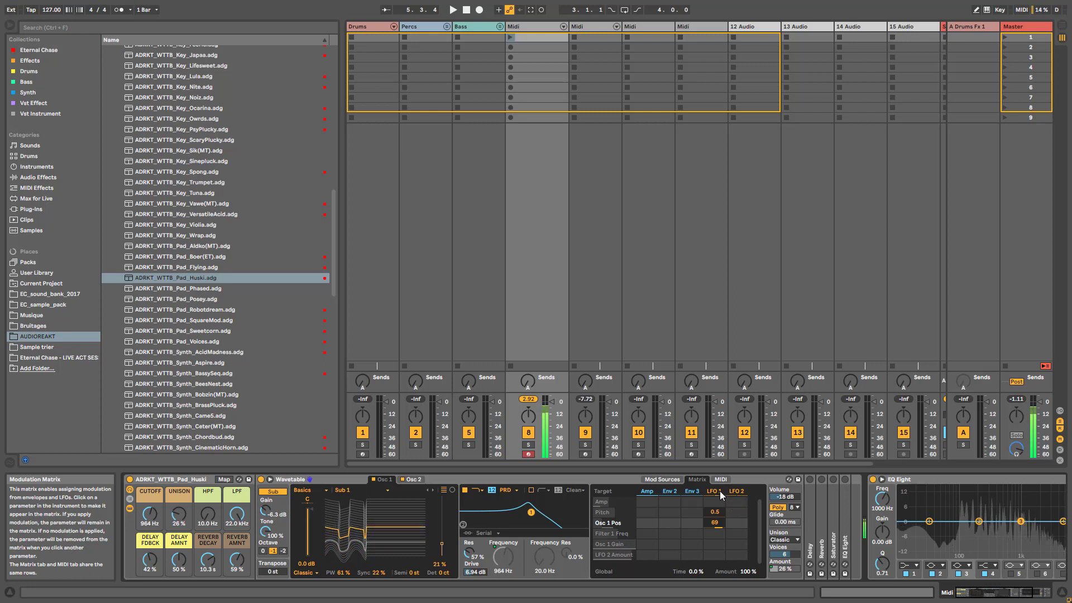
Add Osc 1 PW to the modulation matrix and set its LFO 1 amount to 38
click(347, 572)
drag(714, 560, 715, 550)
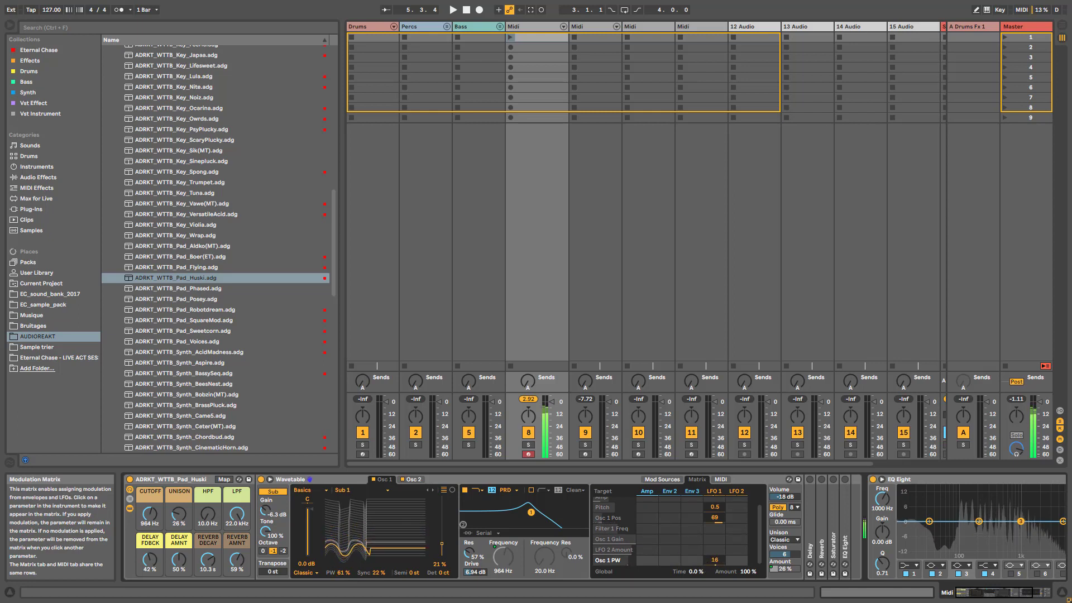
drag(714, 560, 715, 553)
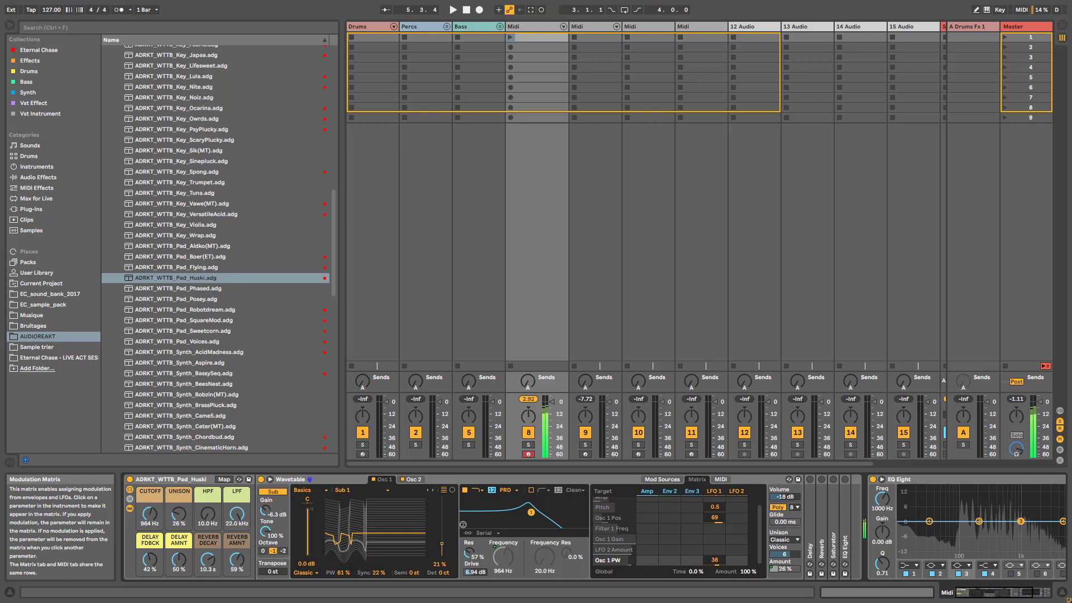
Try the Fm effect mode on Osc 1 and return it to Classic
click(316, 573)
click(316, 564)
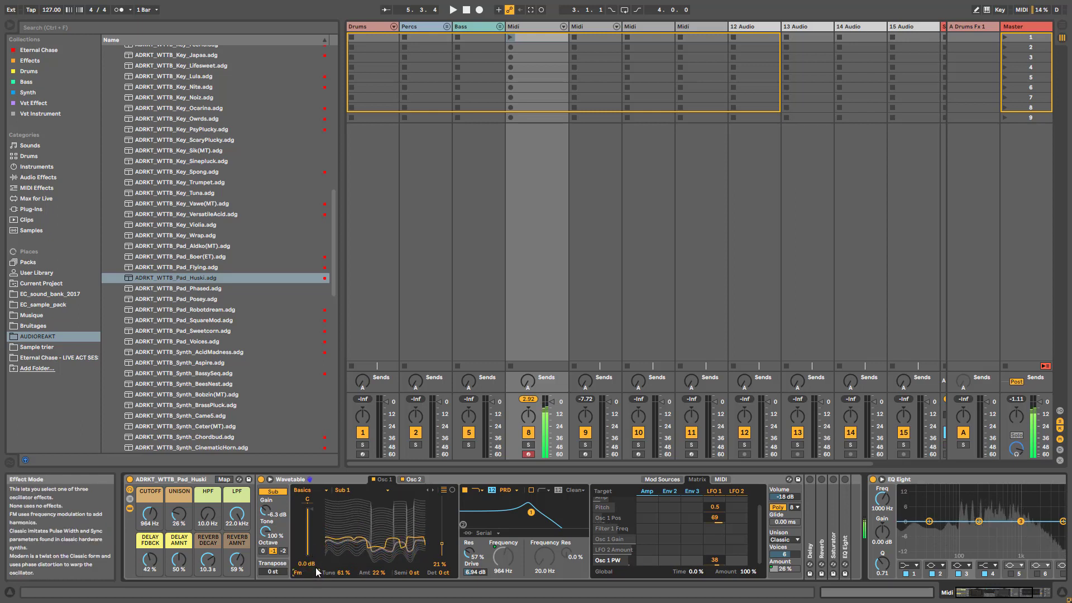
click(313, 572)
click(310, 563)
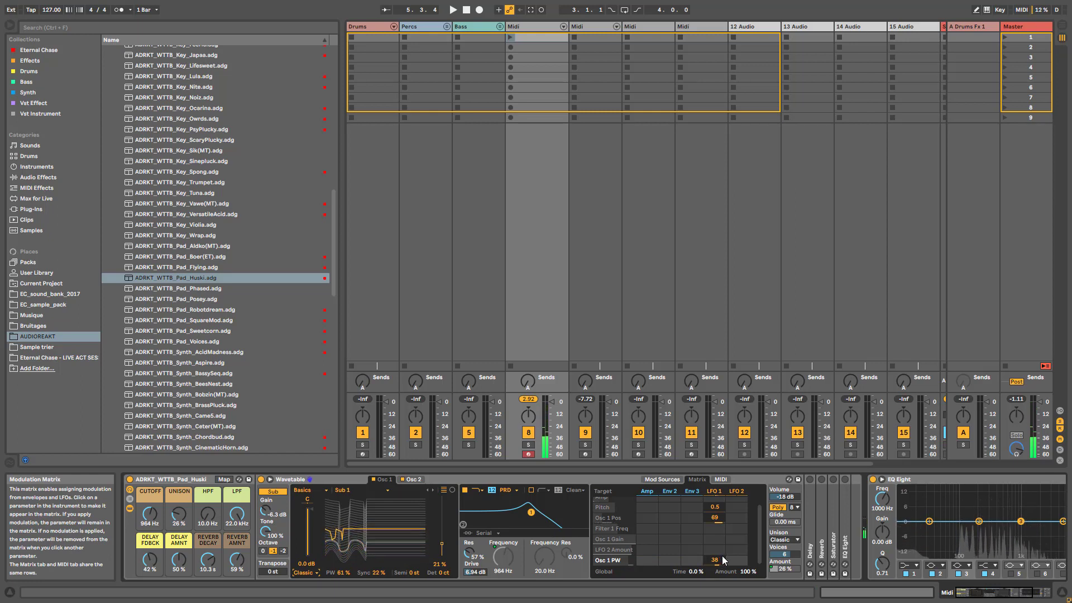
Set the LFO 1 modulation amounts to 6.3 for Osc 1 PW and 66 for Osc 1 Sync
drag(717, 564, 717, 571)
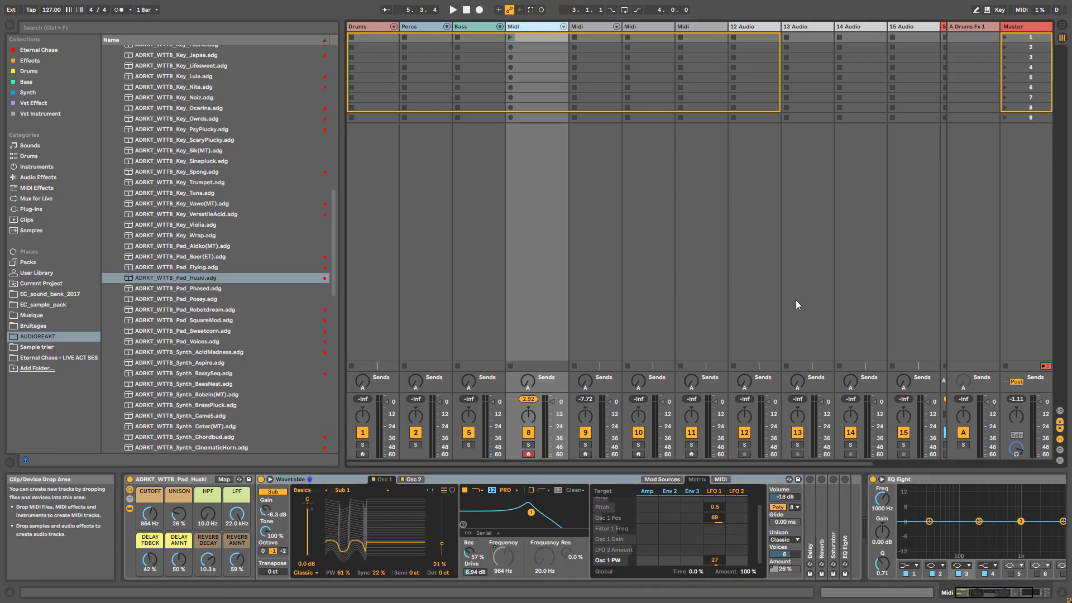
click(378, 574)
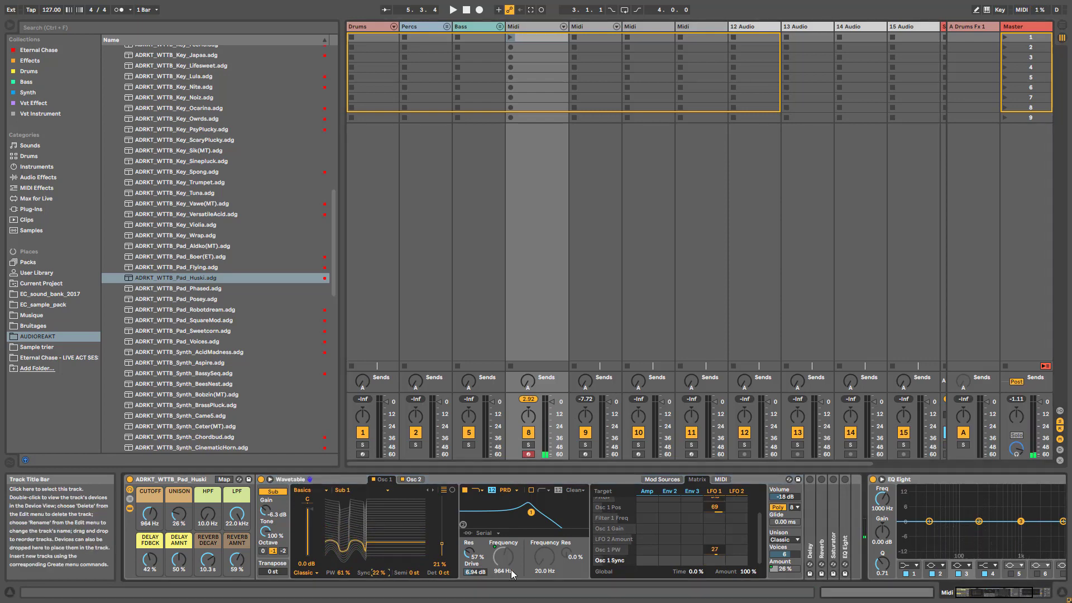
mouse_move(715, 560)
mouse_down()
mouse_move(715, 524)
mouse_move(716, 561)
mouse_up()
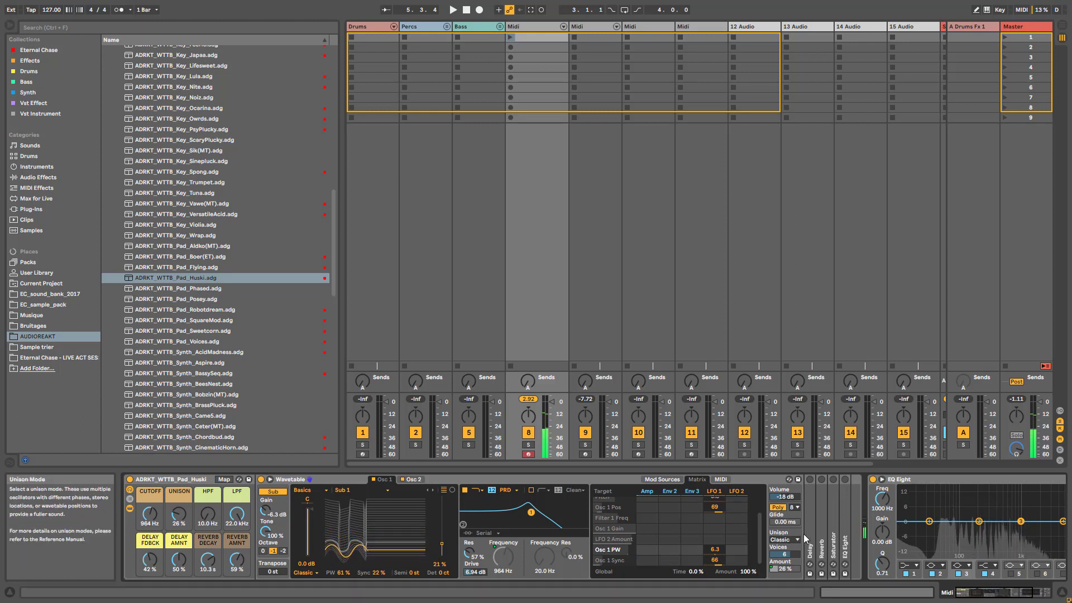
Try the Hz rate mode for LFO 2, return it to tempo sync, and keep the rate at 6
click(737, 492)
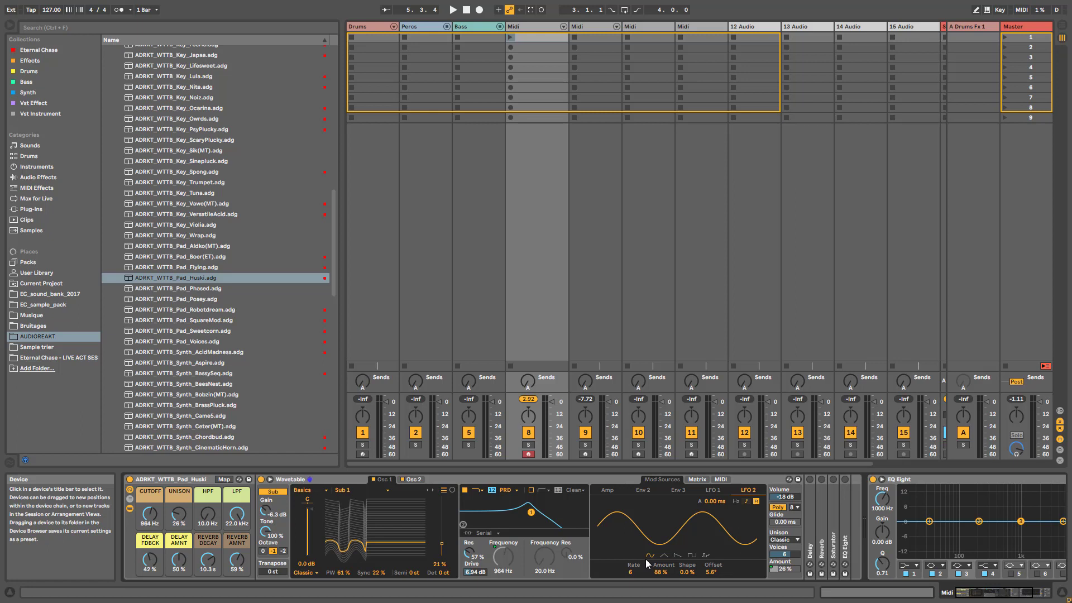
click(736, 502)
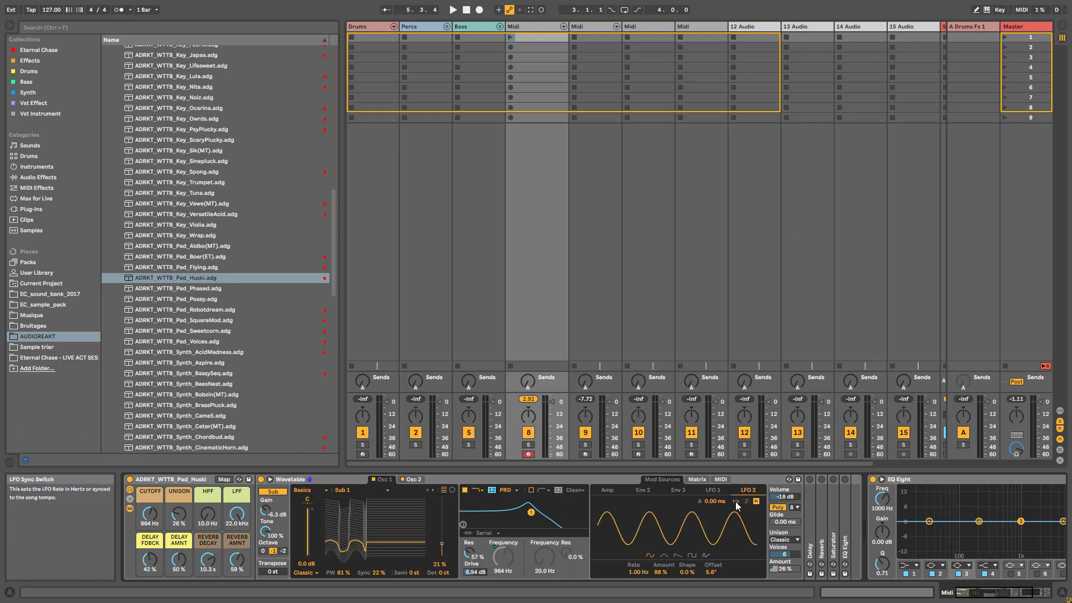
click(749, 502)
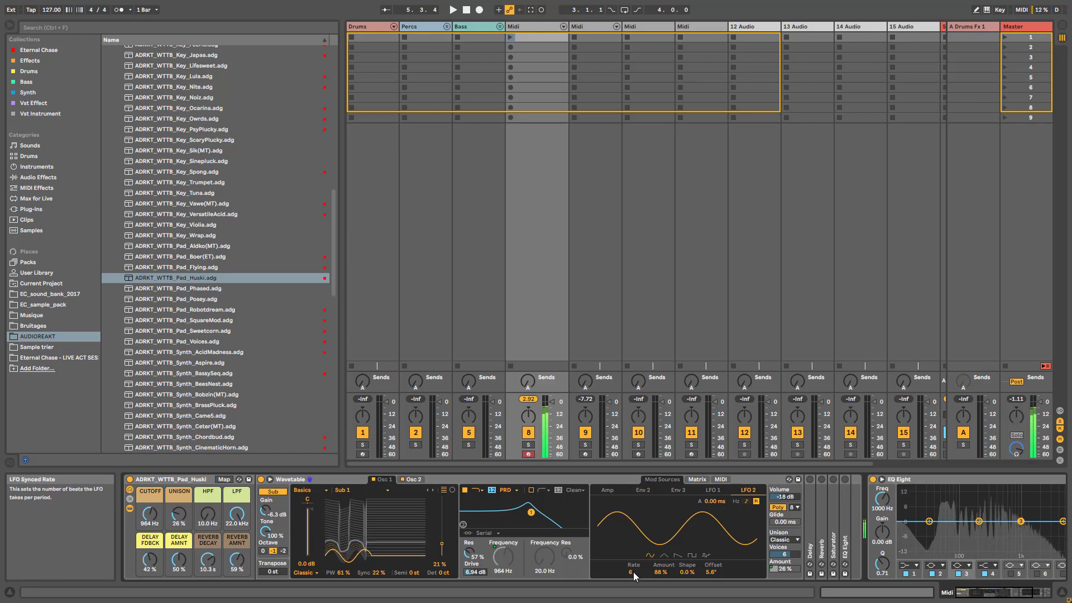
drag(632, 571, 632, 568)
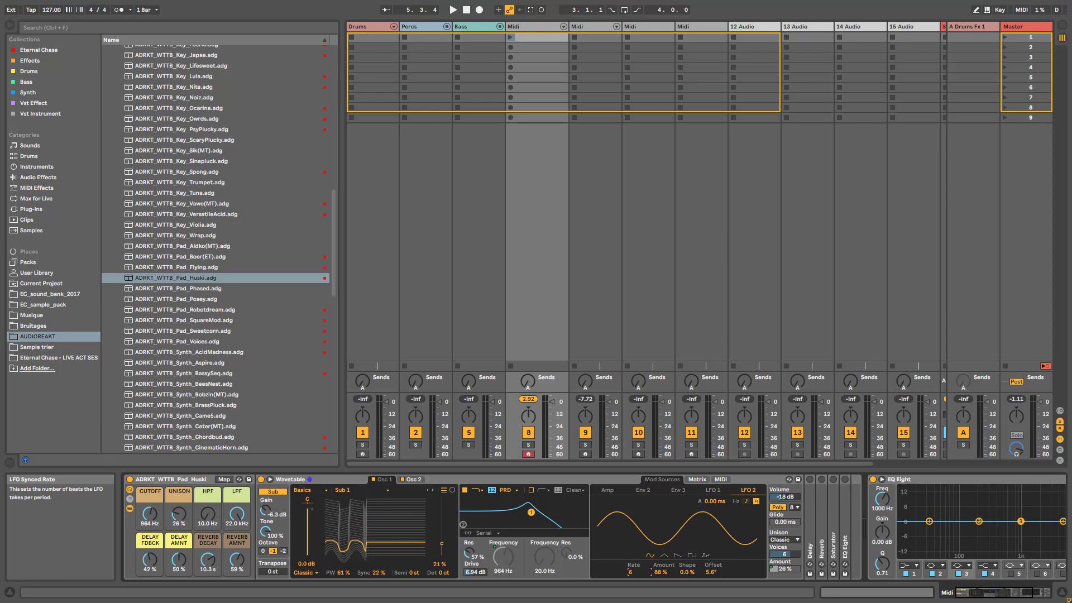
Assign LFO 2 to Filter 1 Freq with an amount of 6.3 and to Osc 2 Pos with an amount of -44
click(697, 481)
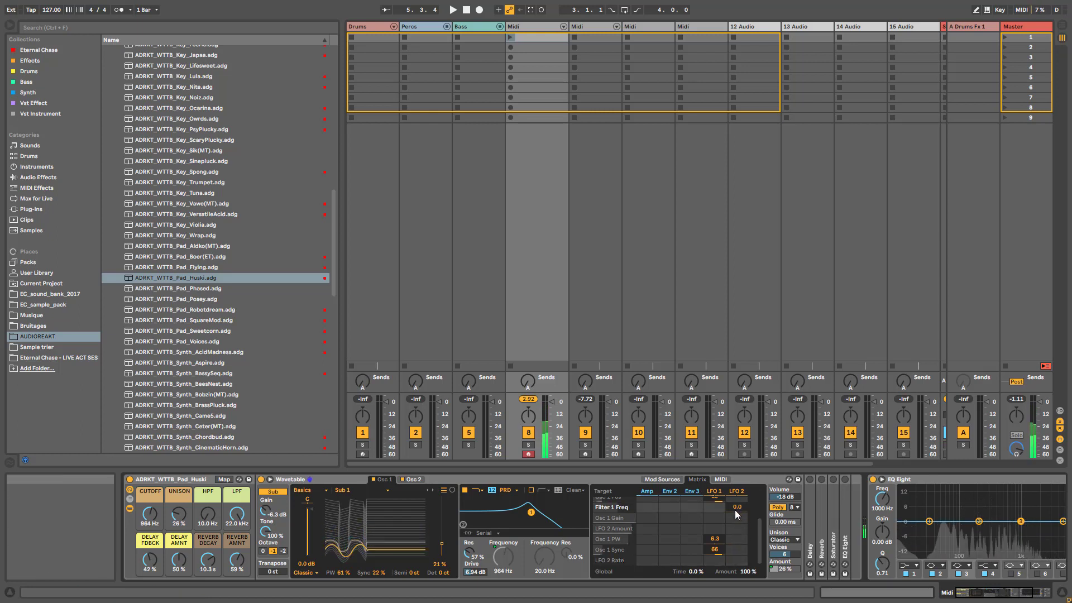
drag(737, 507, 737, 503)
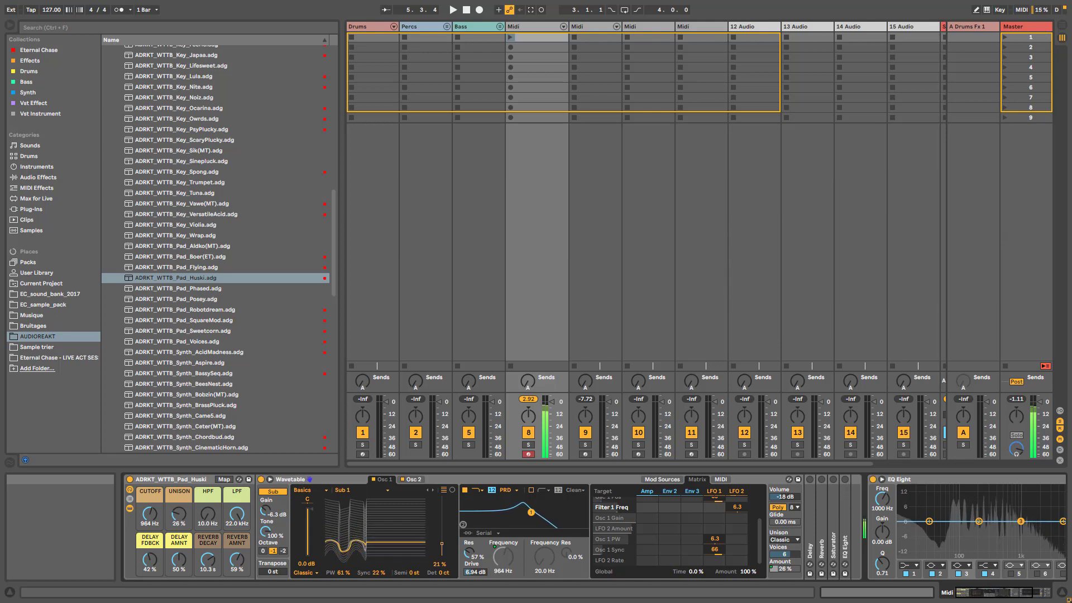
click(414, 479)
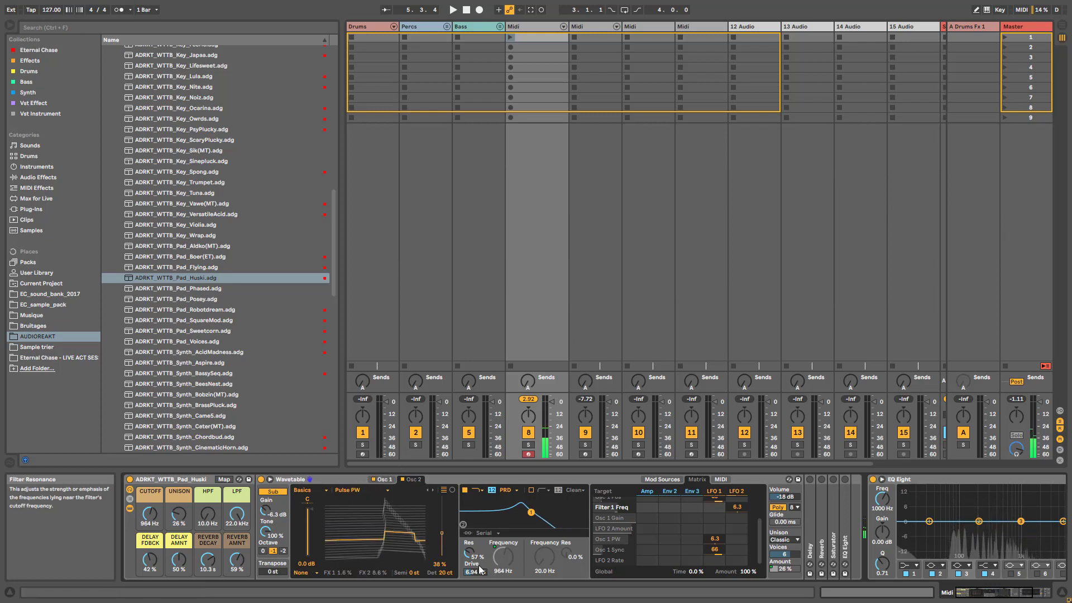
click(440, 564)
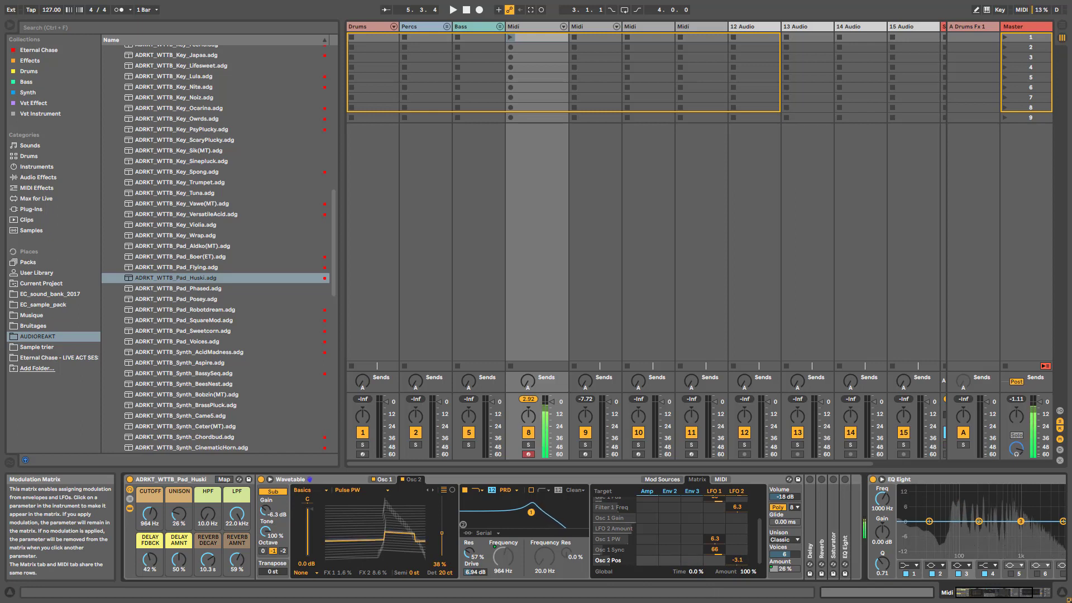
drag(737, 561, 738, 576)
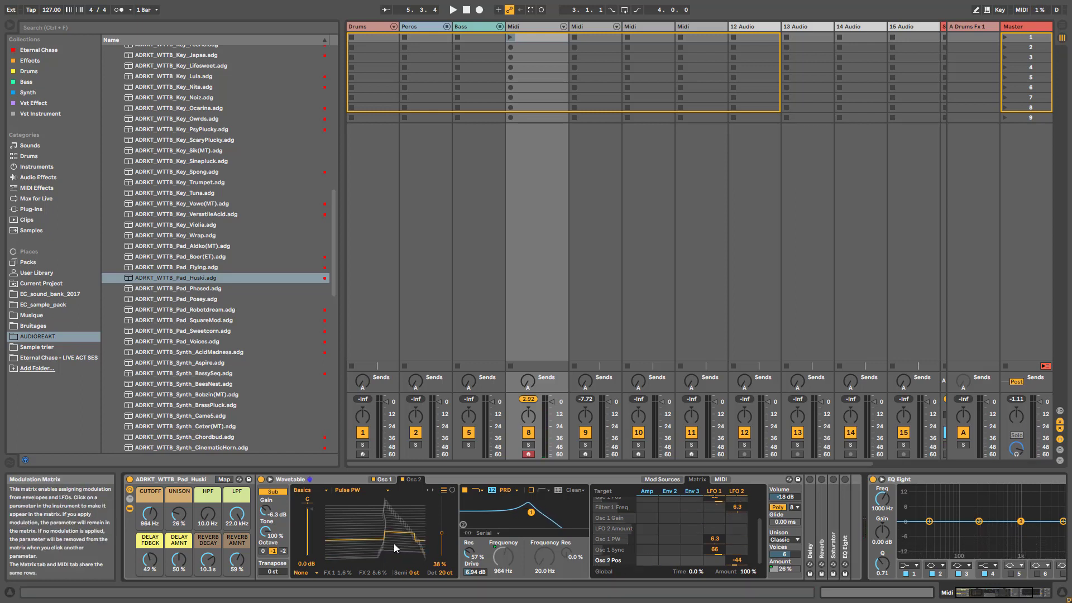
Set the effect mode of Osc 2 to Fm
click(311, 571)
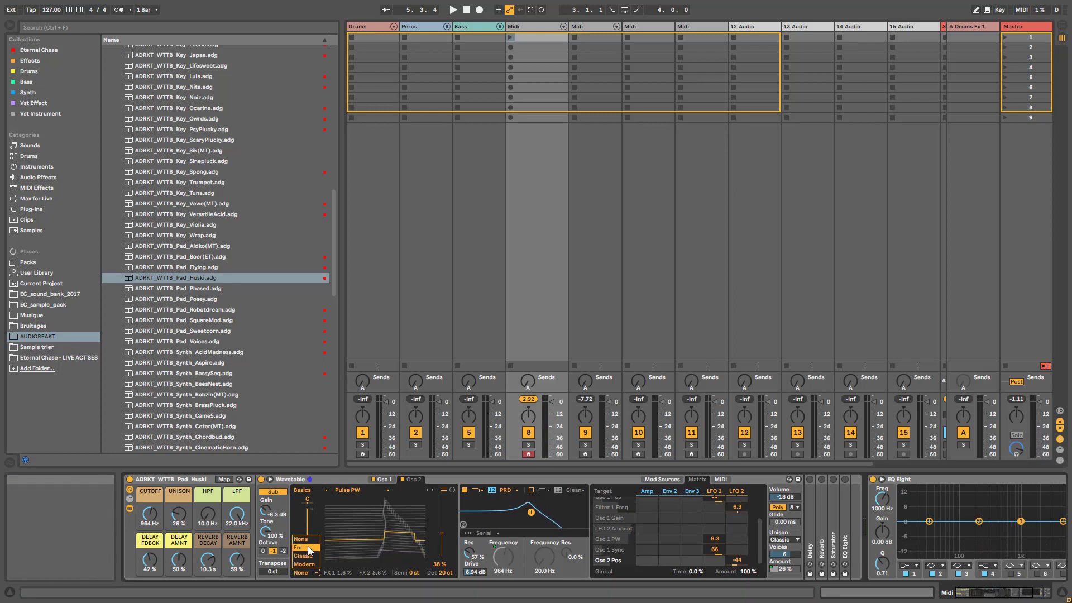
click(307, 547)
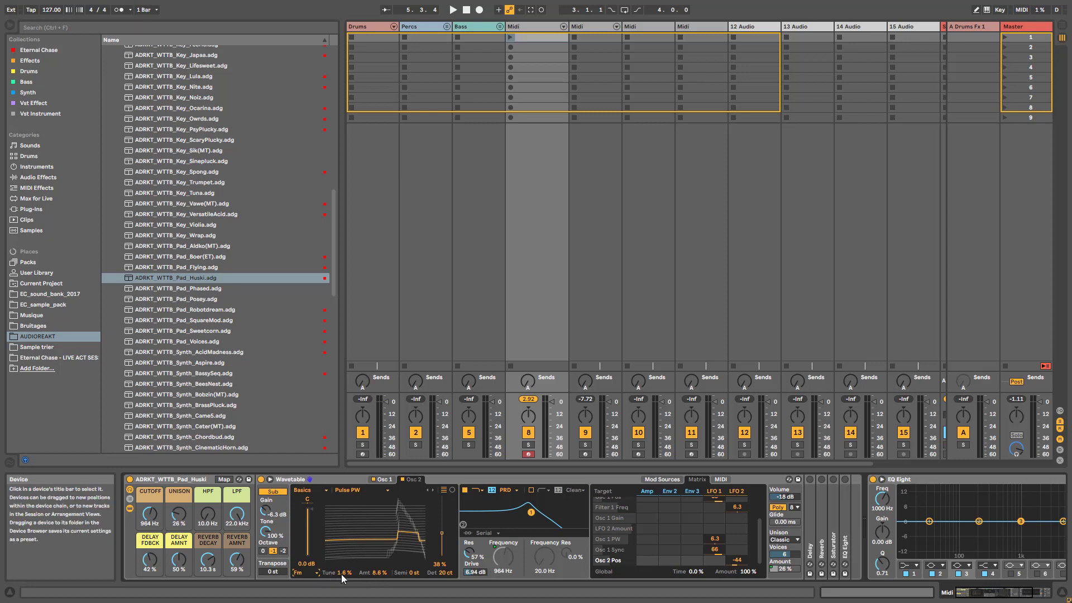
Assign LFO 1 to Osc 2 FM Amt in the modulation matrix with an amount of 23
click(341, 575)
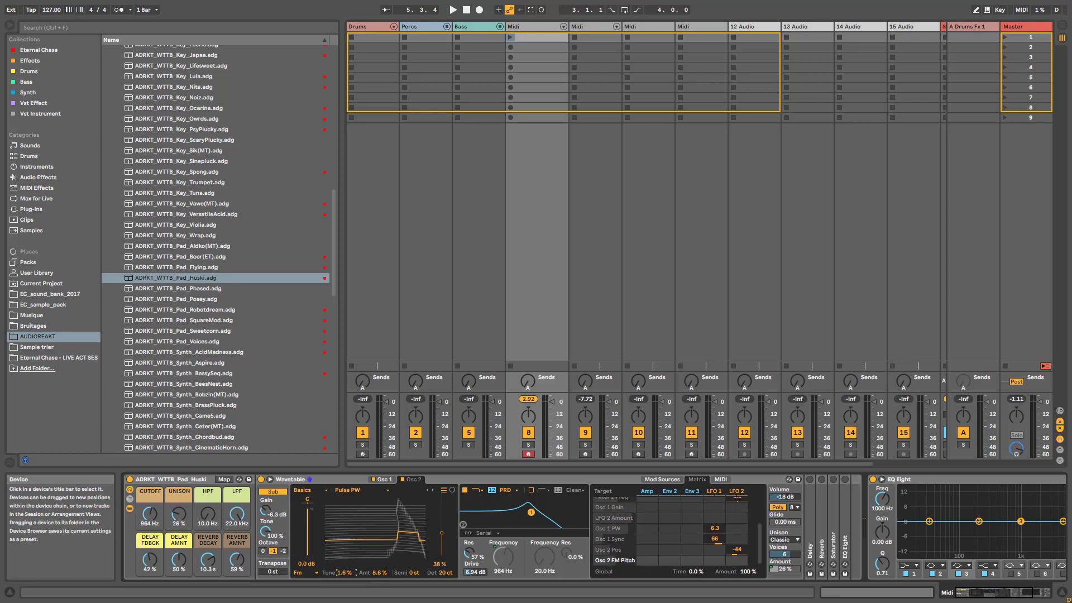
click(380, 572)
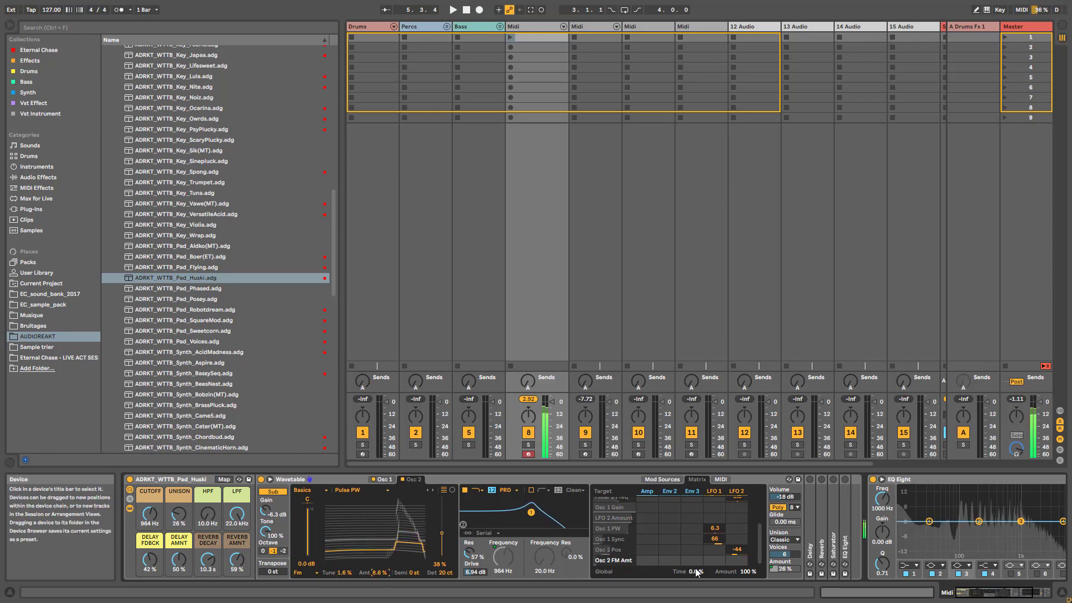
drag(715, 561, 715, 555)
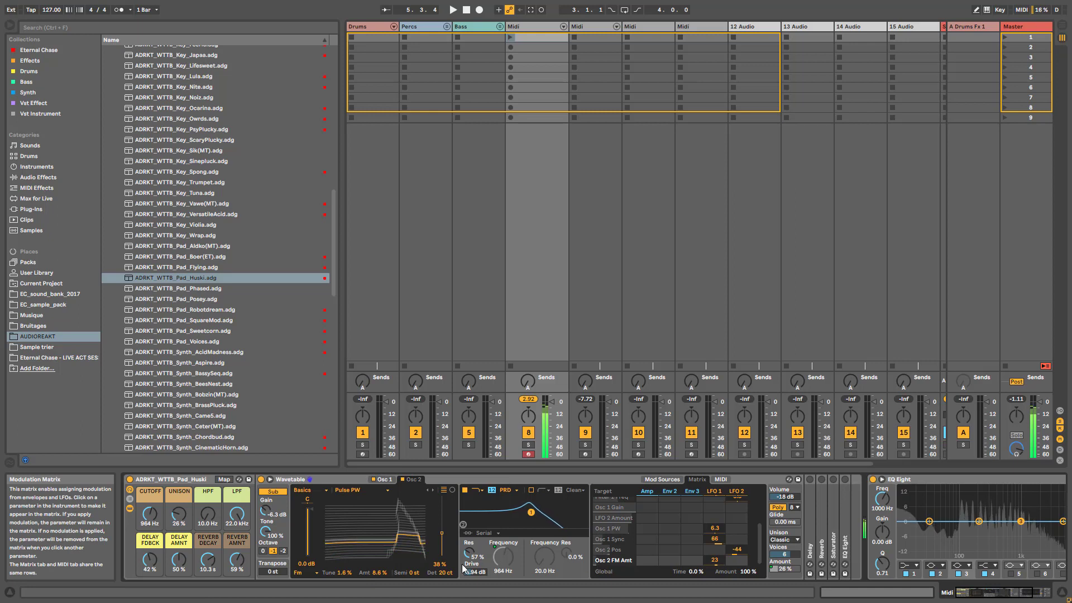
Set Osc 2's wavetable to Quad Saw and its wavetable position to 69%
click(377, 491)
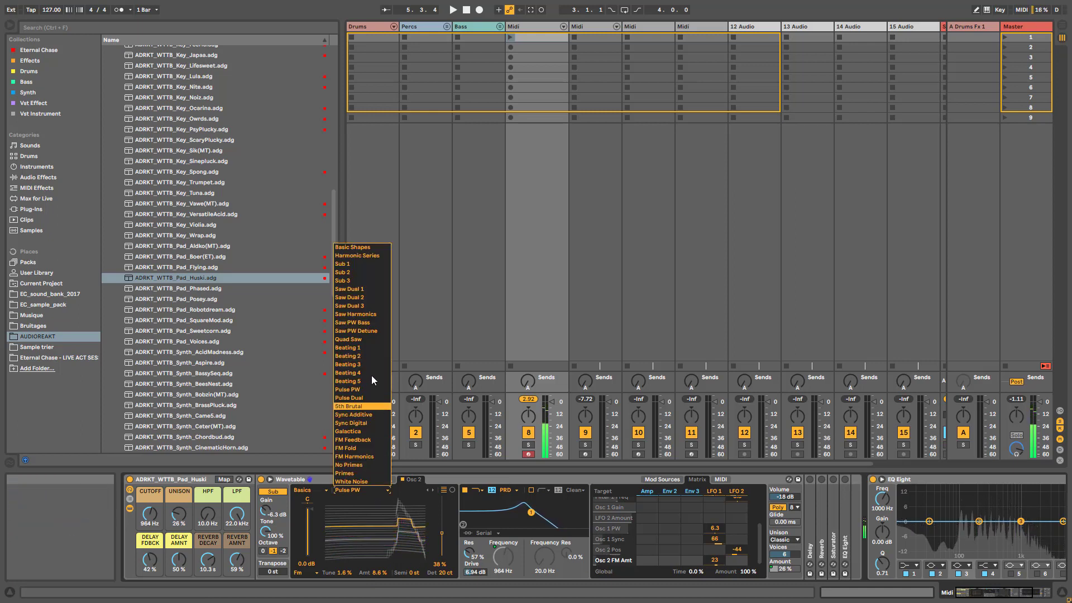
click(362, 341)
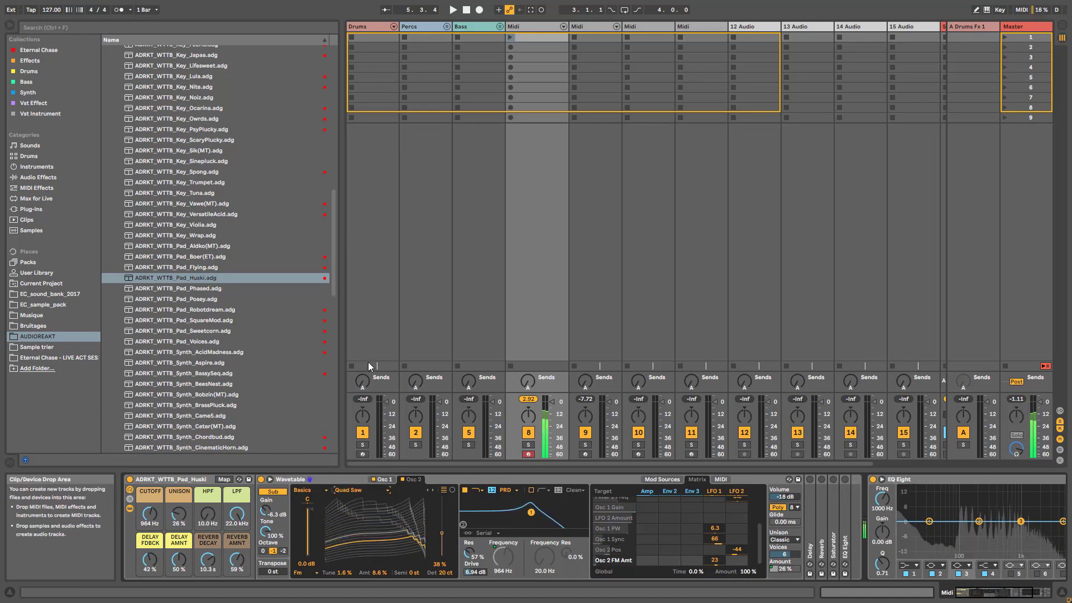
drag(443, 528, 442, 514)
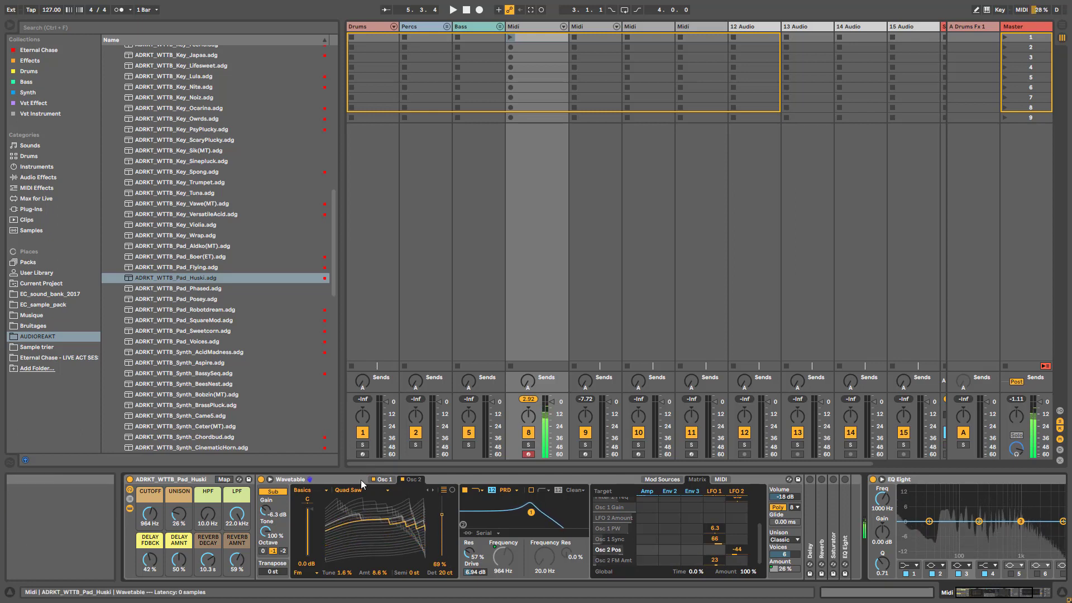
Switch Osc 1 off and back on while viewing both oscillators to compare their contributions to the sound
click(391, 479)
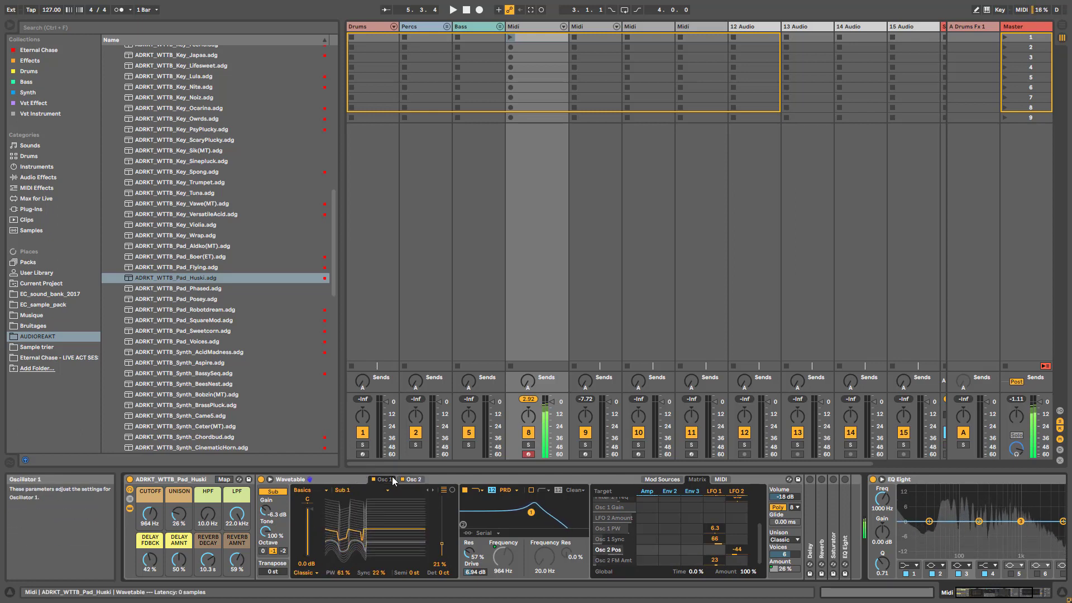
click(373, 480)
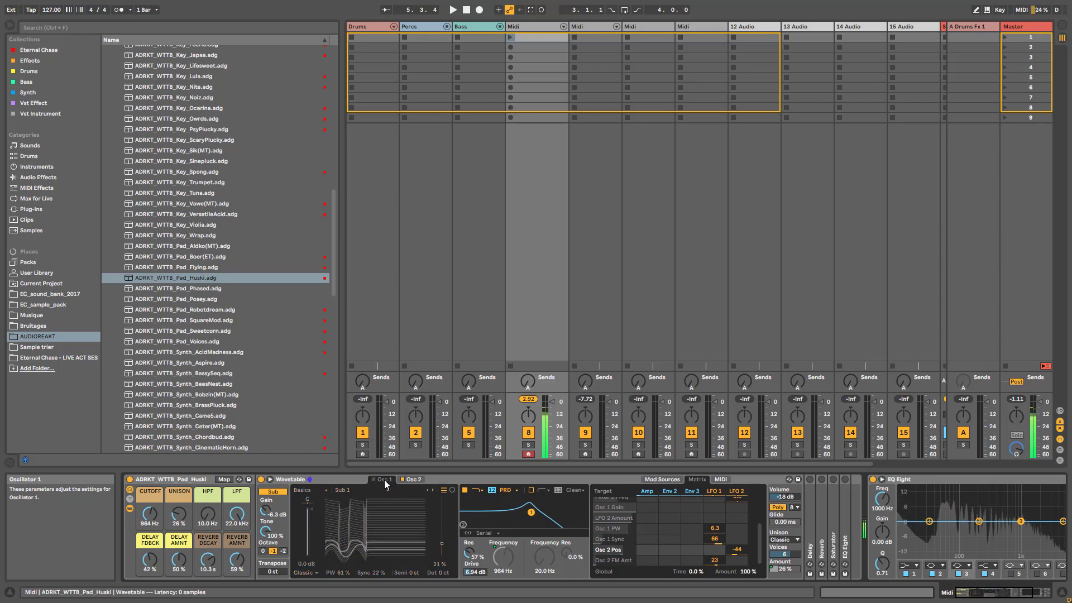
click(414, 478)
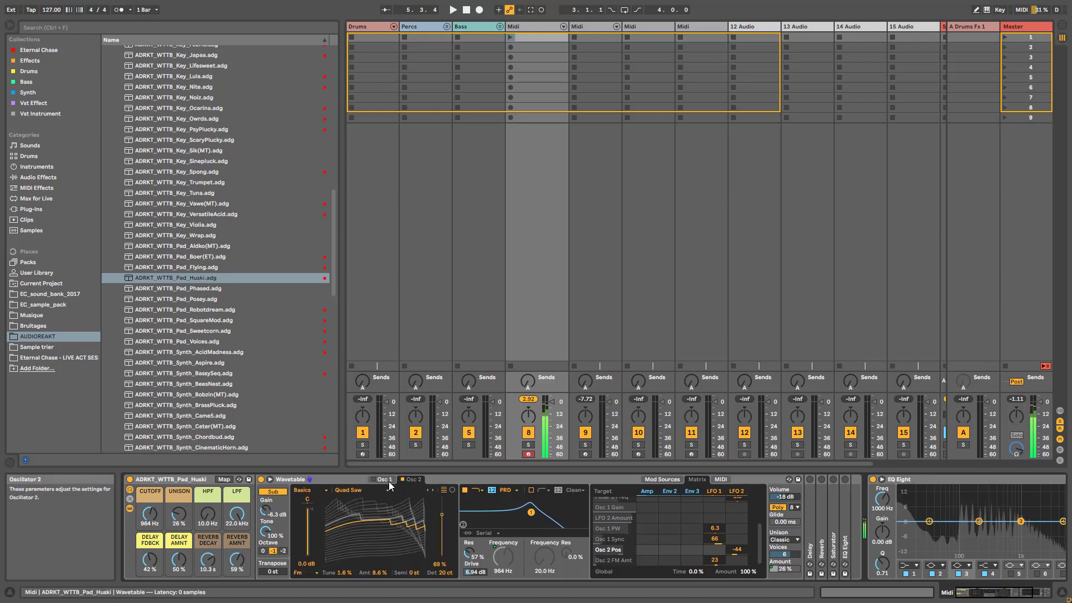
click(373, 480)
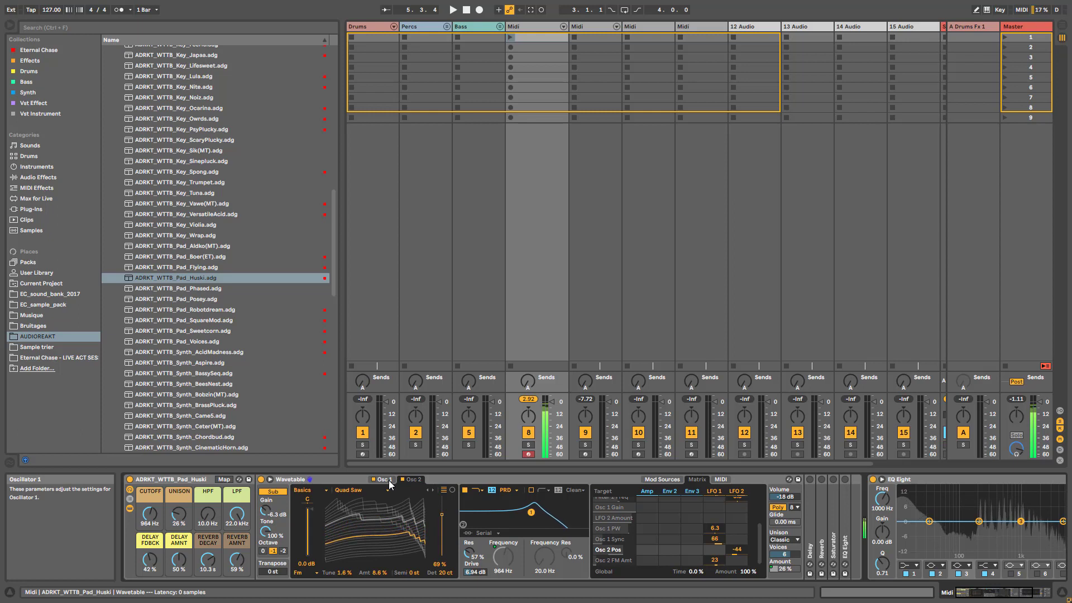
click(390, 481)
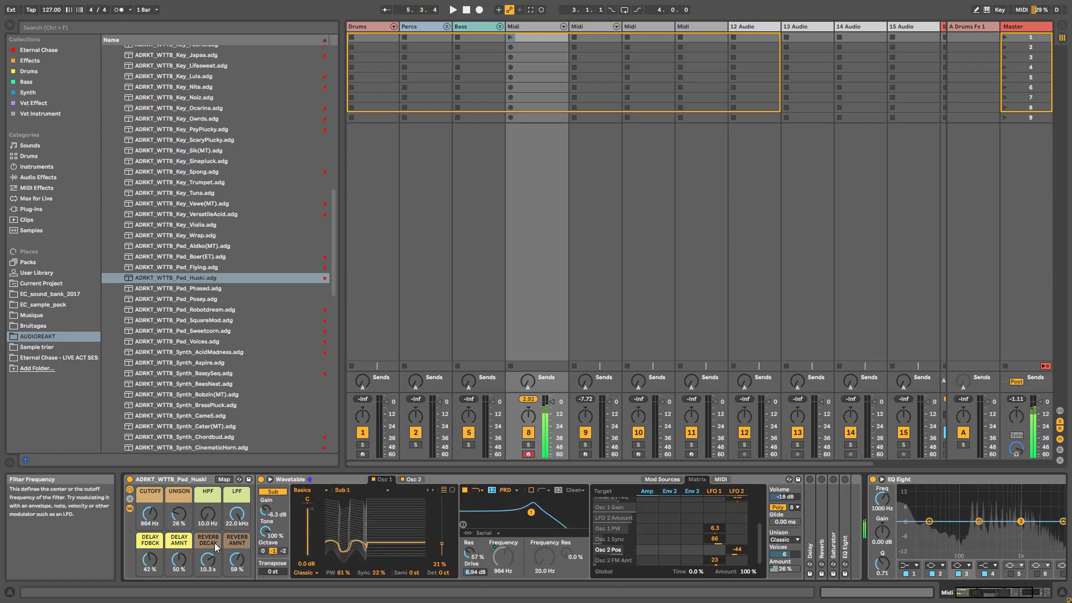
Set the rack's Cutoff macro to 324 Hz, and unfold and activate the Delay
drag(149, 513, 149, 531)
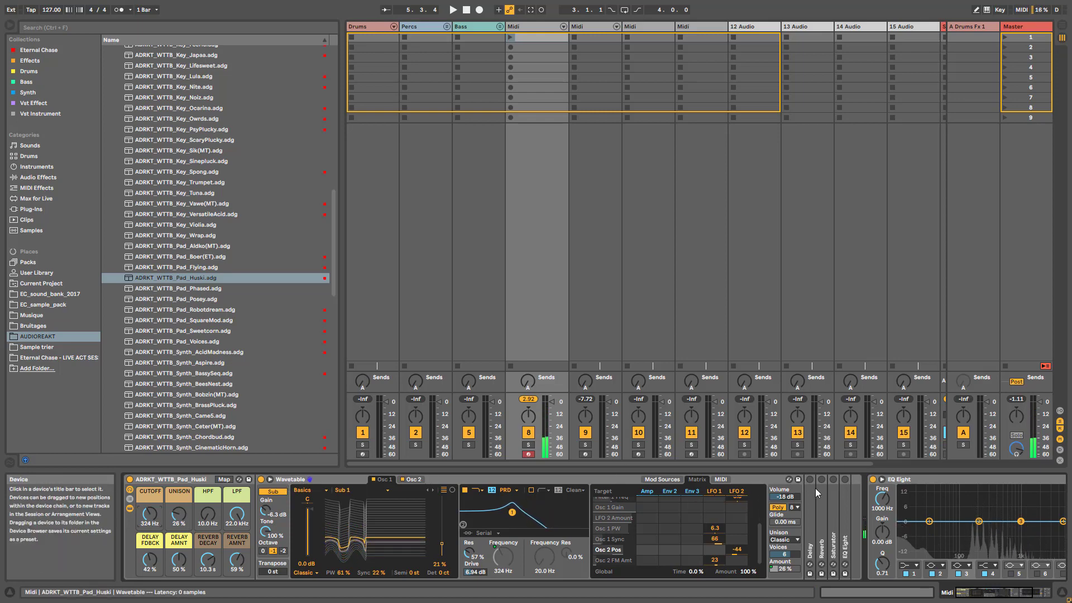
click(813, 503)
drag(995, 593, 1011, 593)
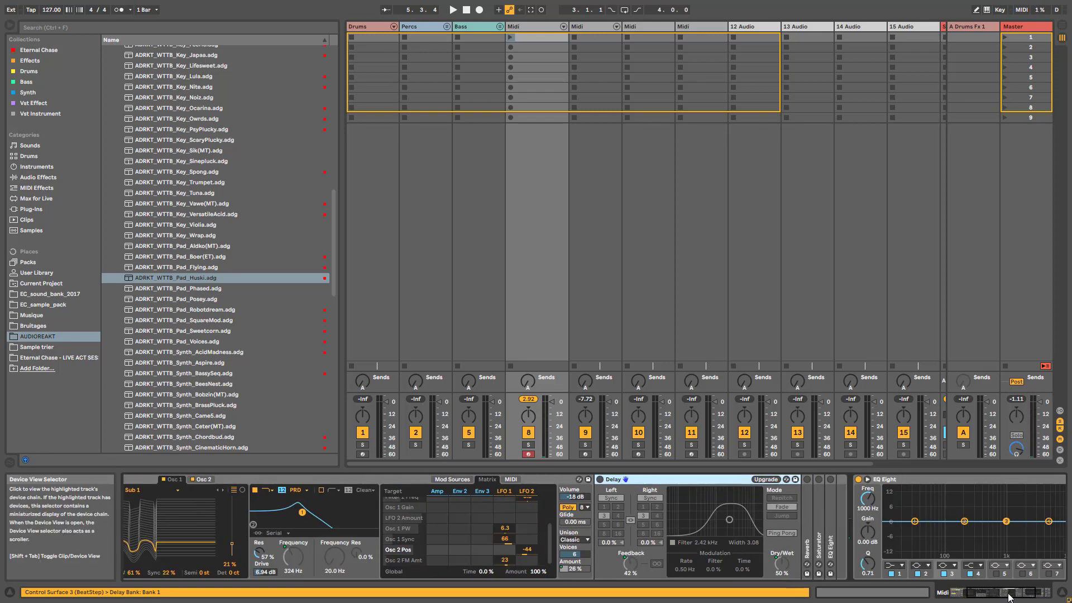
click(599, 479)
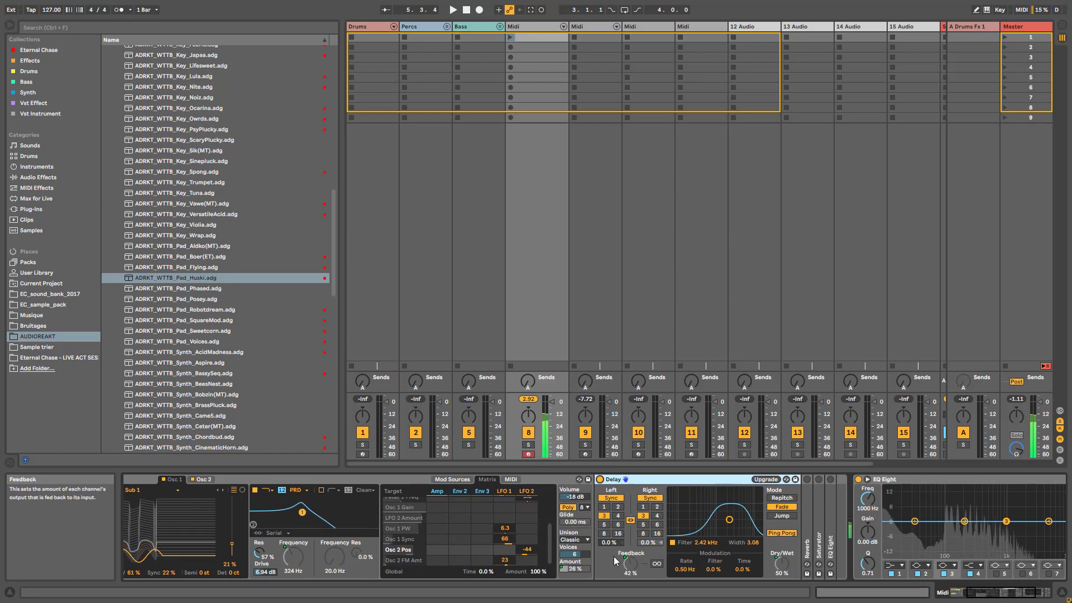
Check the Delay's Feedback control and compare the sound with the Delay bypassed and active
click(629, 568)
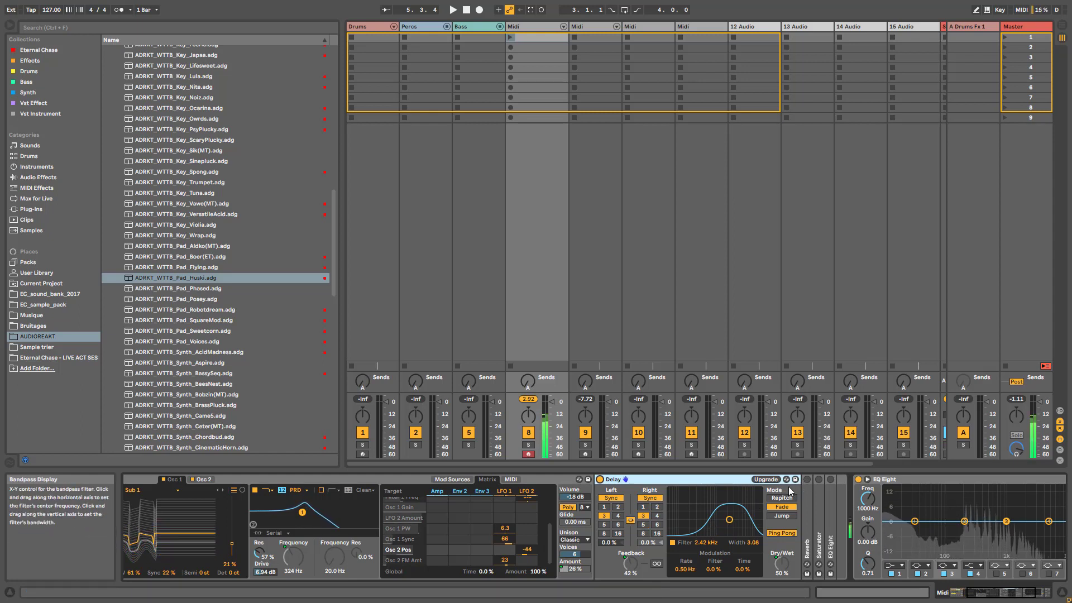
click(601, 480)
click(601, 480)
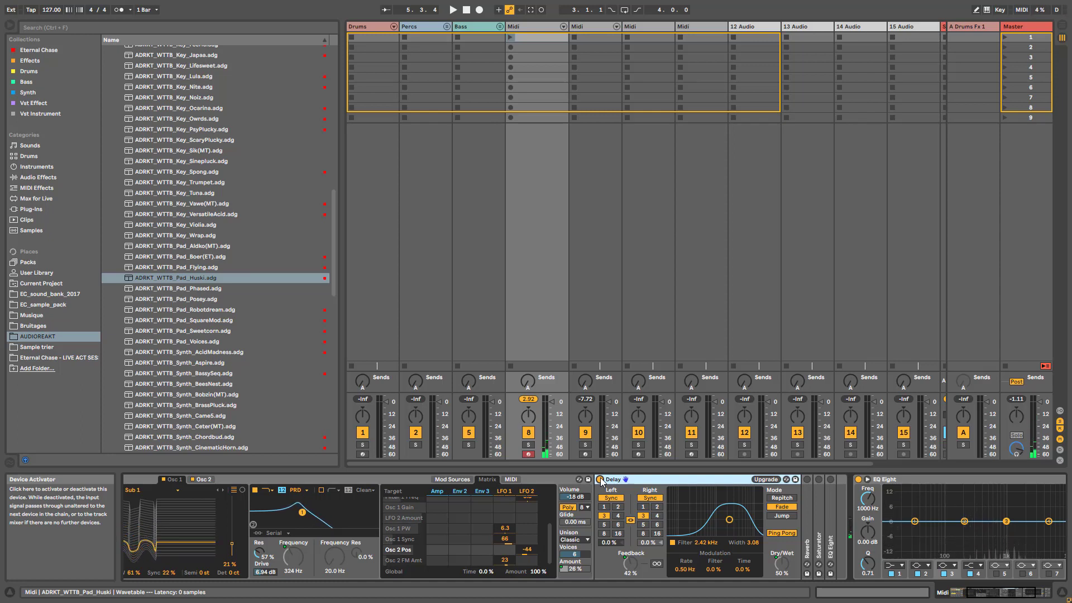
Unfold and activate the Reverb, and check its Dry/Wet and Decay Time controls
click(810, 510)
double_click(809, 511)
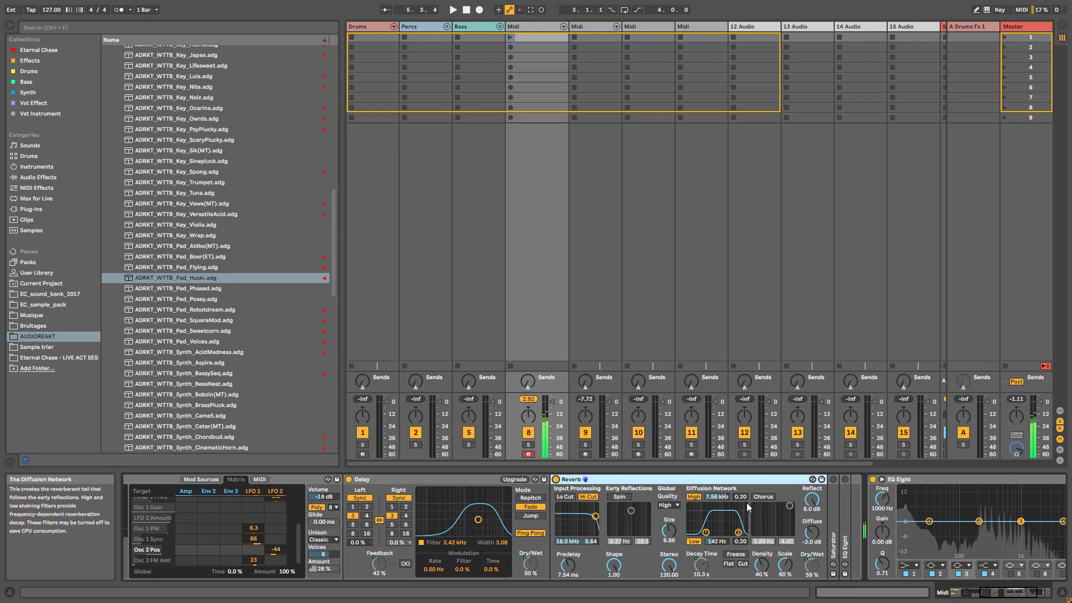
click(807, 576)
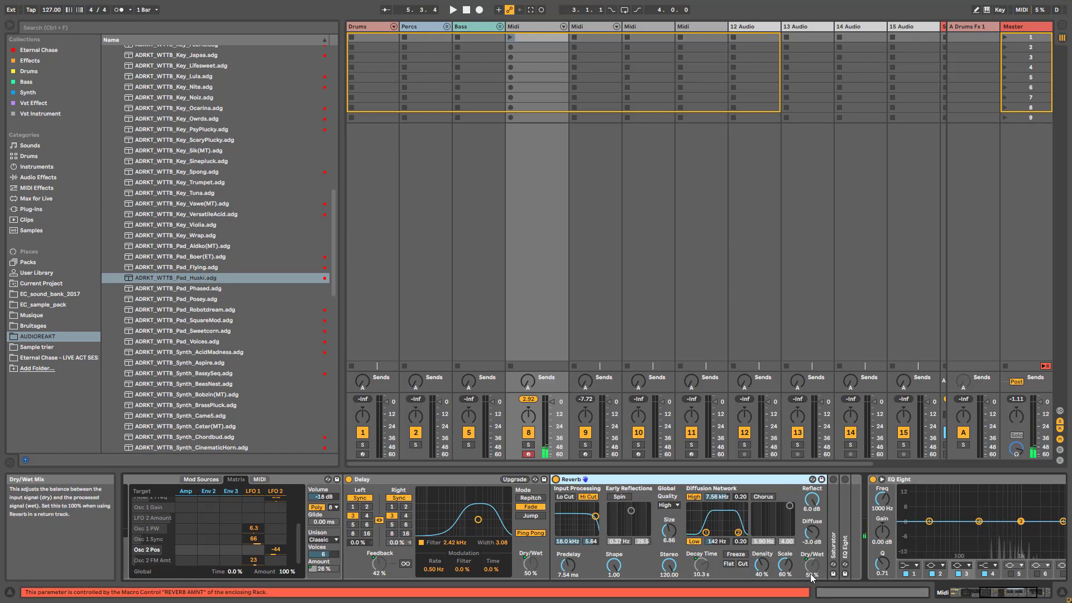
click(704, 571)
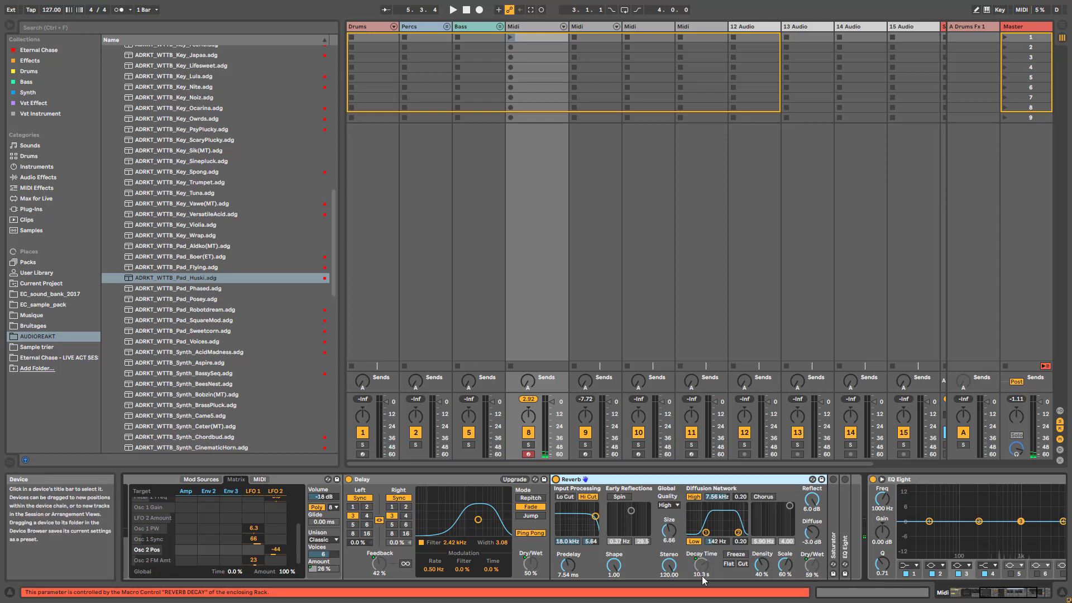
click(812, 571)
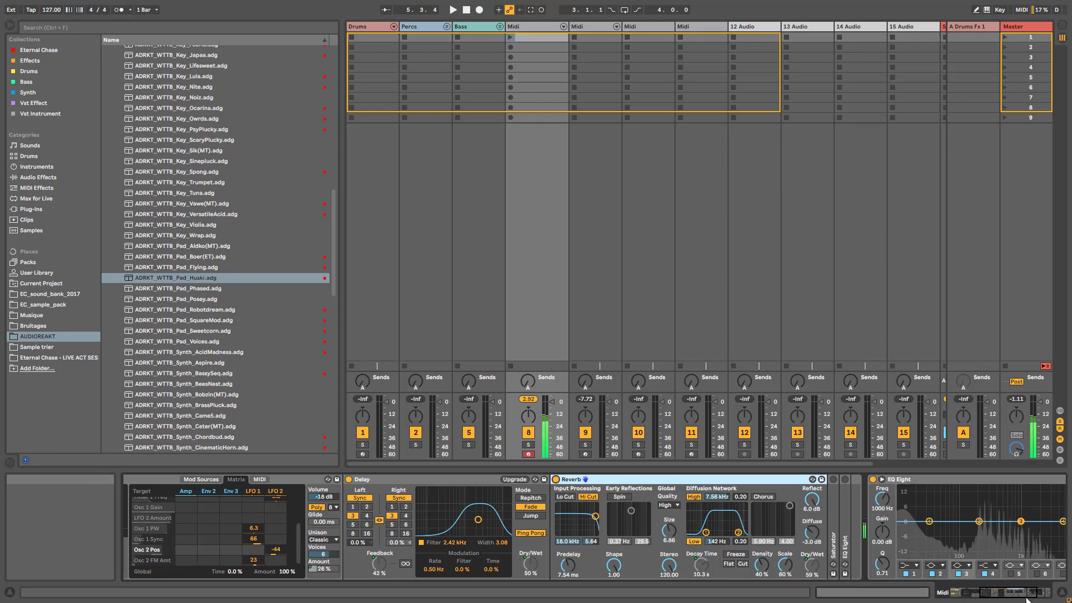
Set the Cutoff macro to 1.41 kHz, and unfold and activate the Saturator
drag(1027, 601, 813, 577)
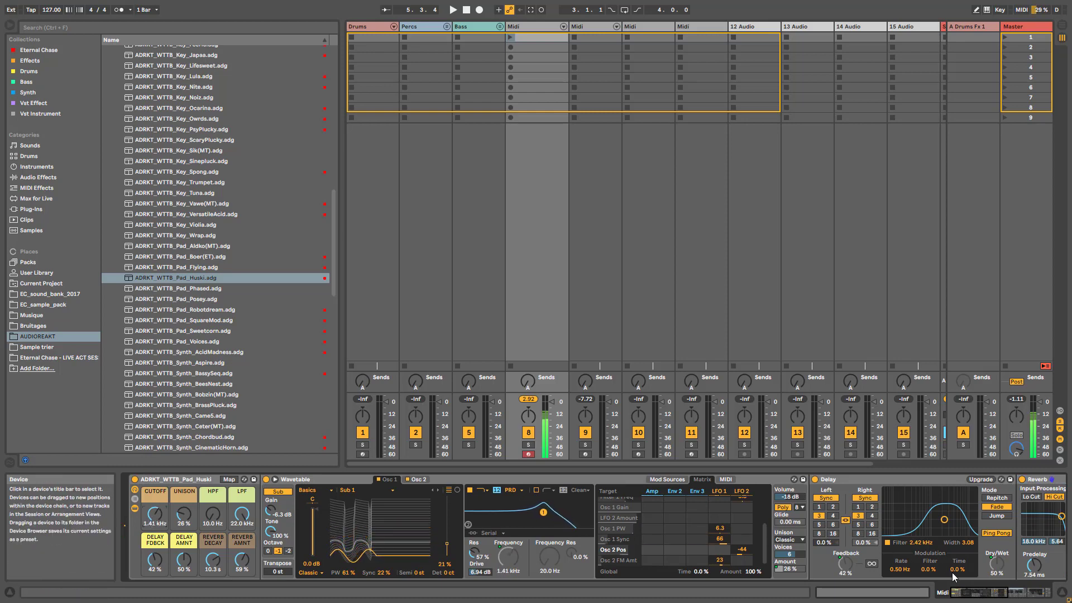
drag(977, 594, 1020, 599)
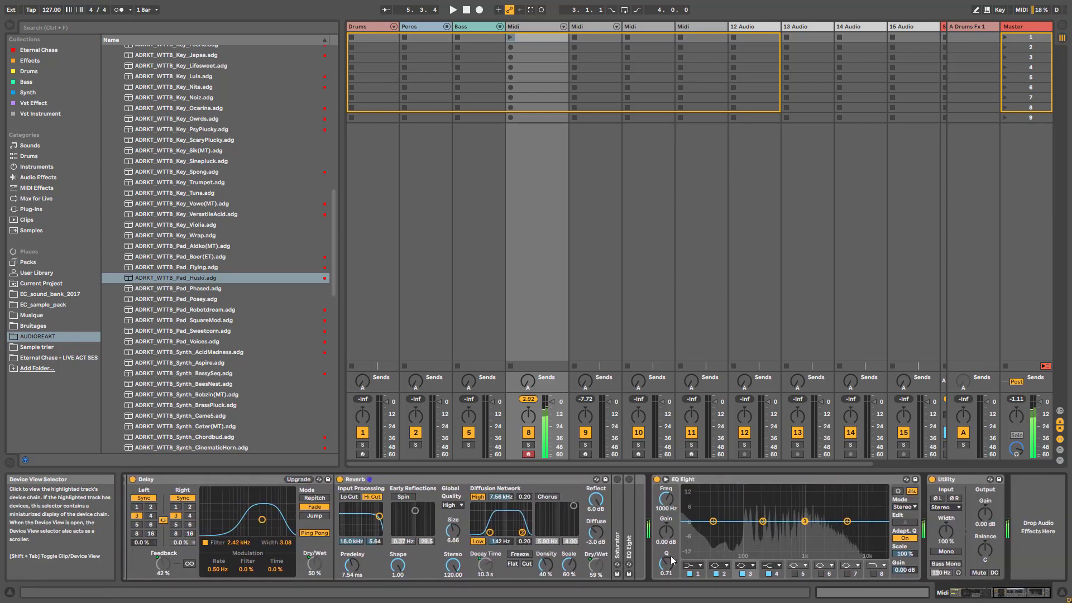
double_click(614, 484)
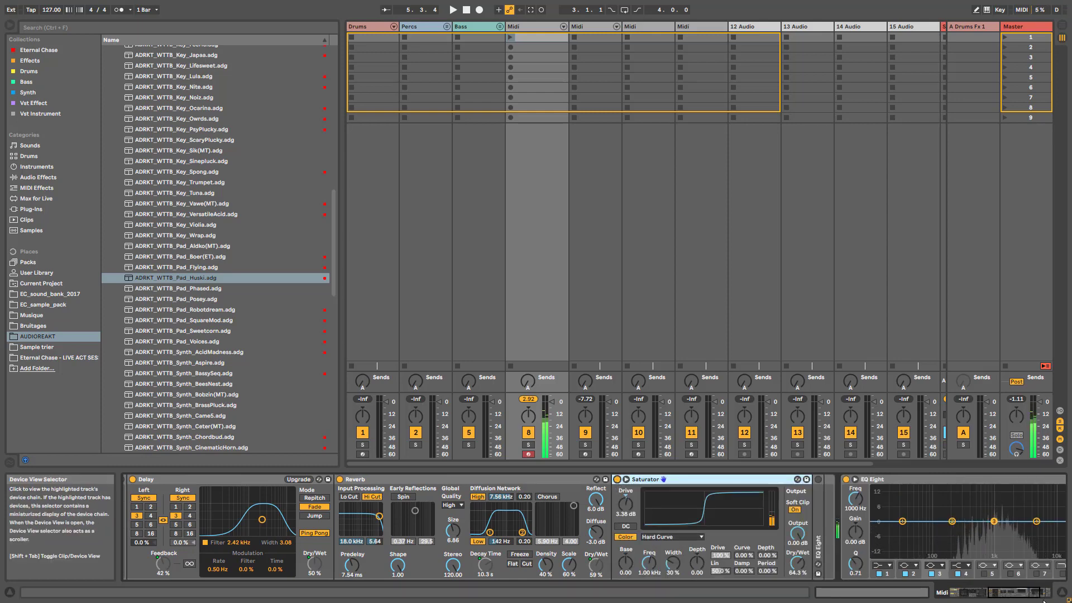
Set the Wavetable instrument's volume to -36 dB
drag(1017, 593, 974, 591)
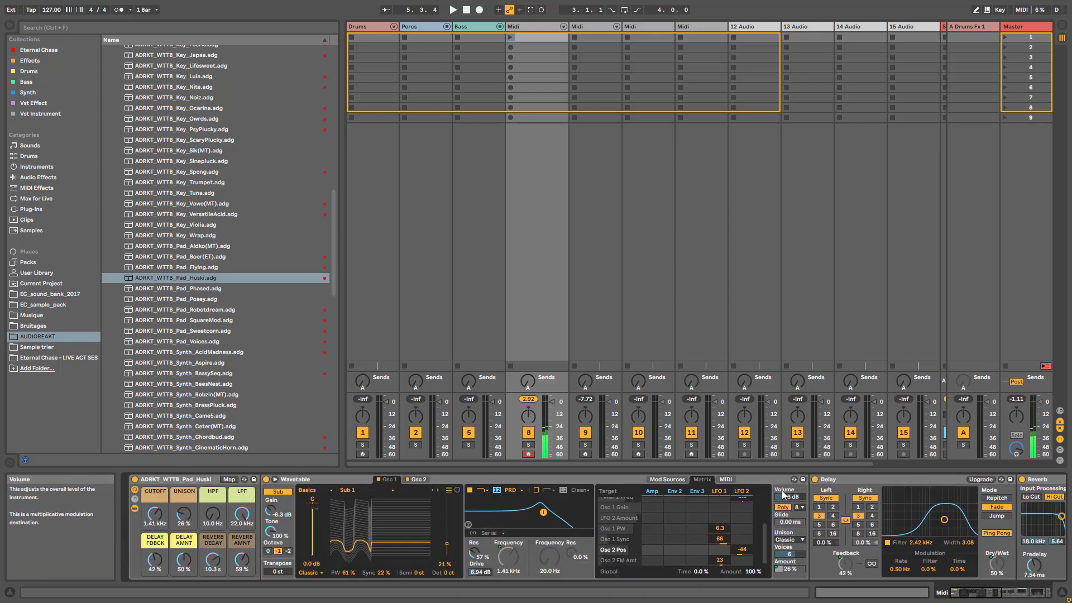
drag(783, 494, 783, 501)
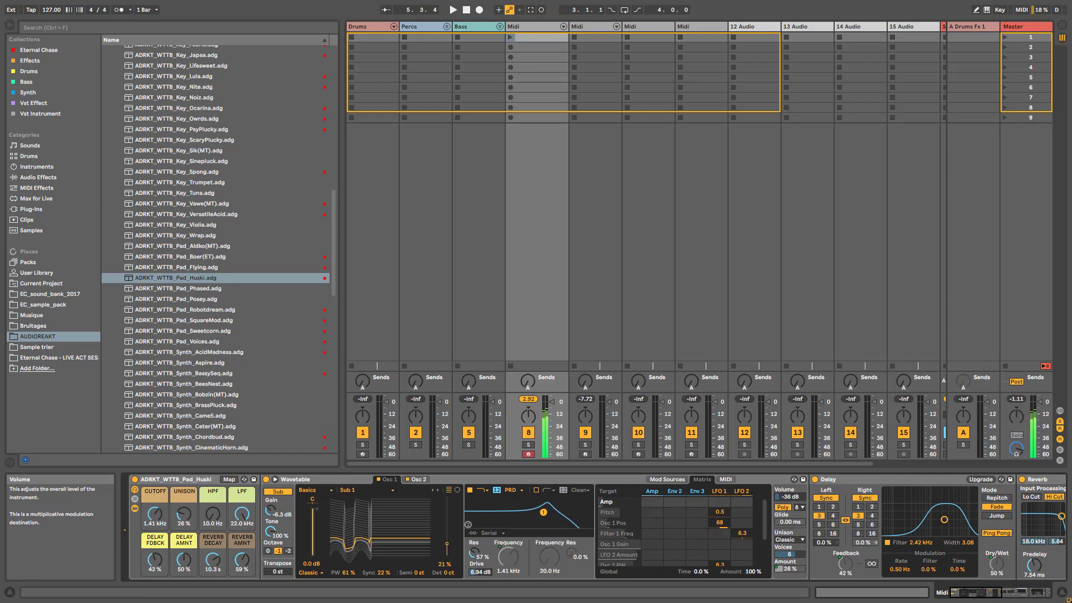
Unfold and activate the rack's EQ Eight that follows the Saturator
click(1015, 596)
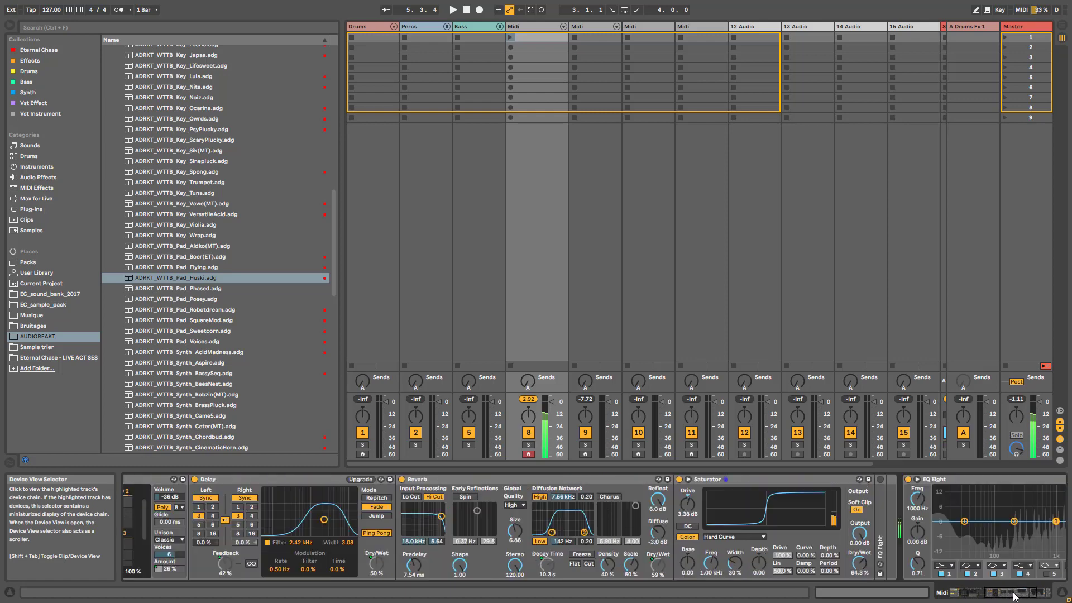
drag(1014, 594, 1032, 593)
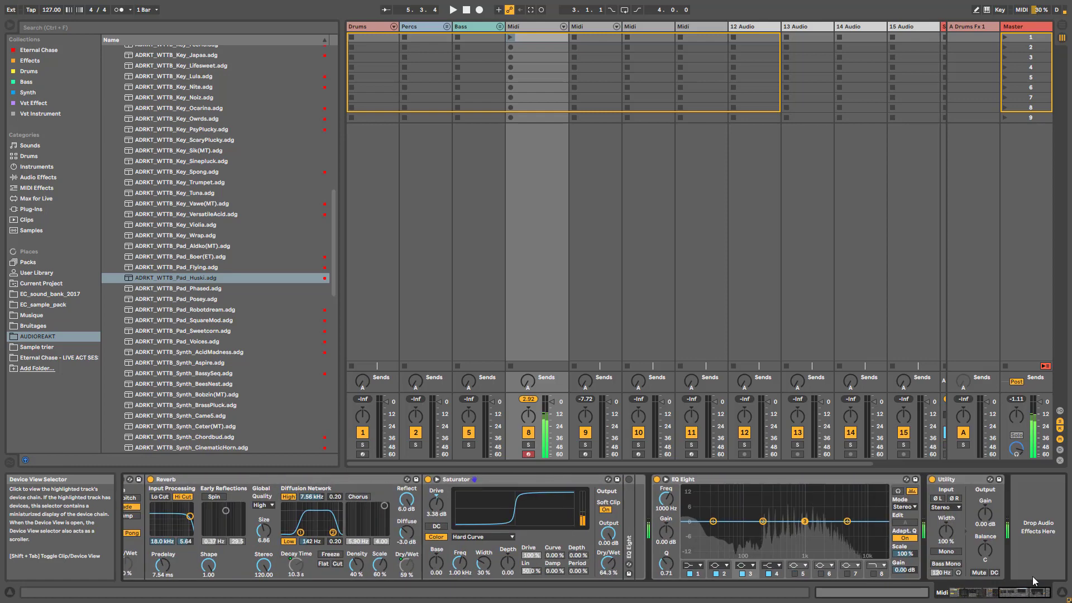
double_click(628, 530)
click(629, 480)
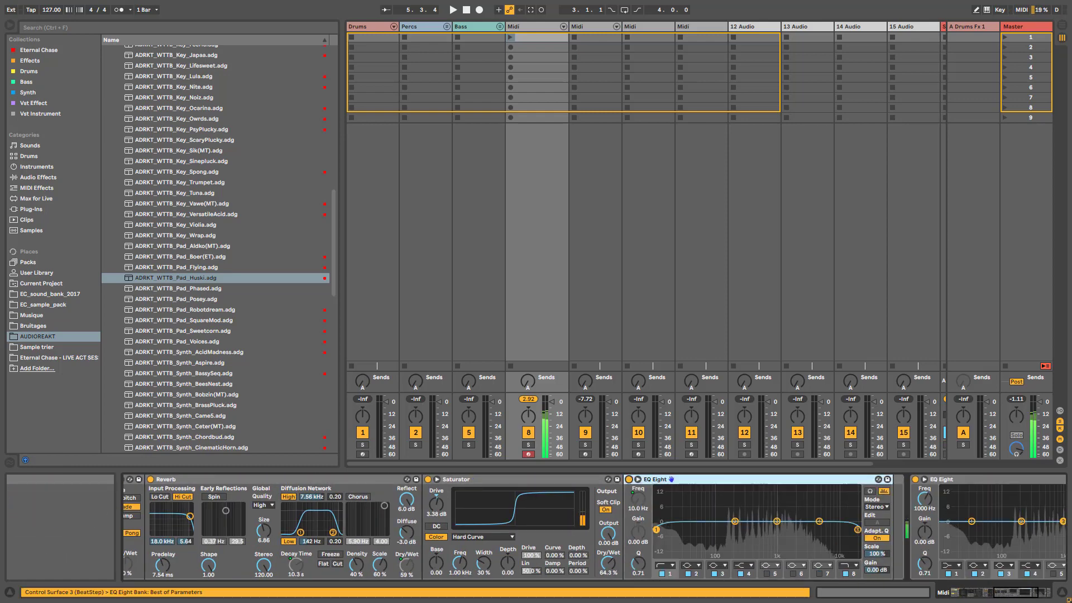
Set the rack's HPF macro to 207 Hz and display Wavetable's modulation sources
click(965, 593)
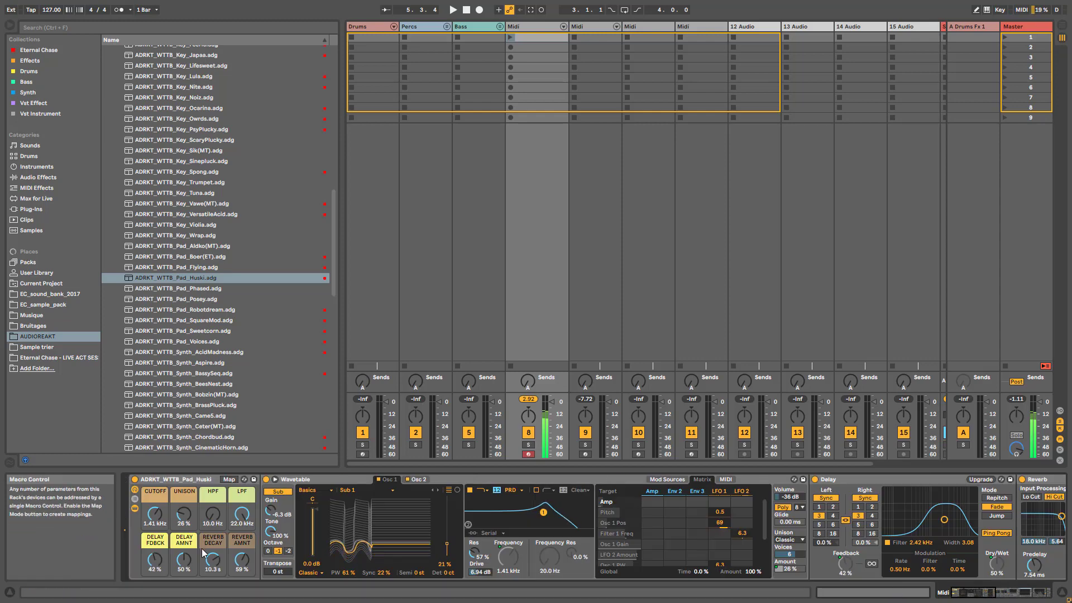
drag(242, 513, 213, 496)
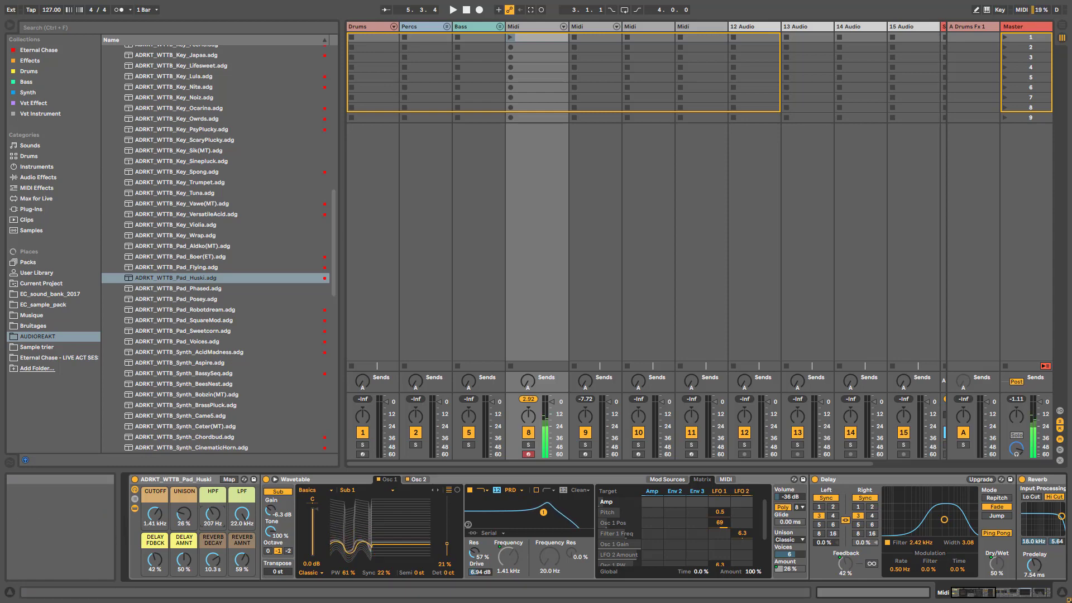
mouse_move(964, 593)
mouse_down()
mouse_move(1047, 596)
mouse_move(950, 595)
mouse_up()
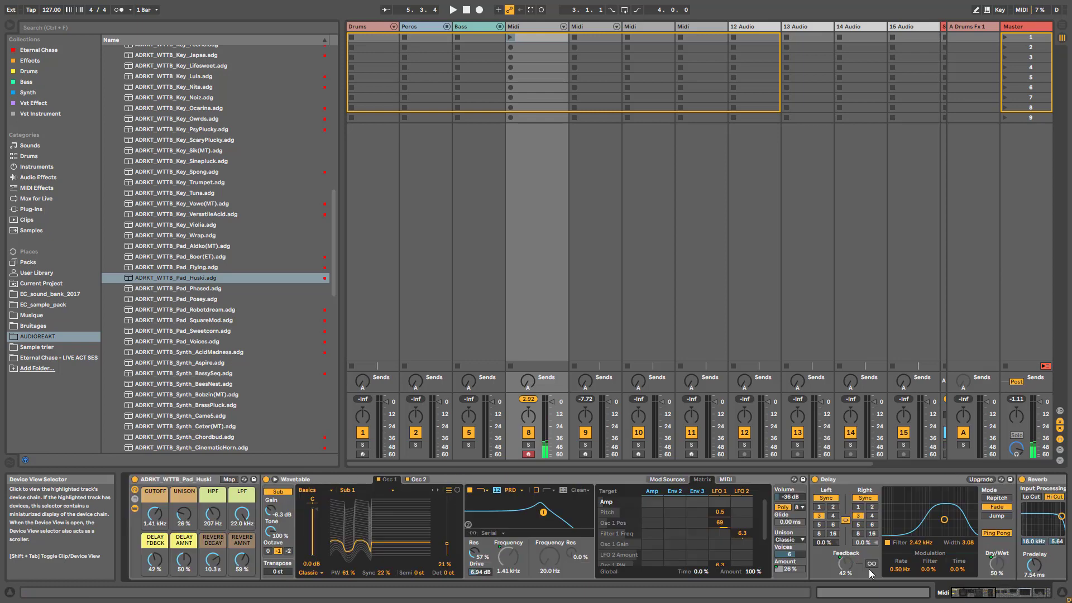
click(660, 480)
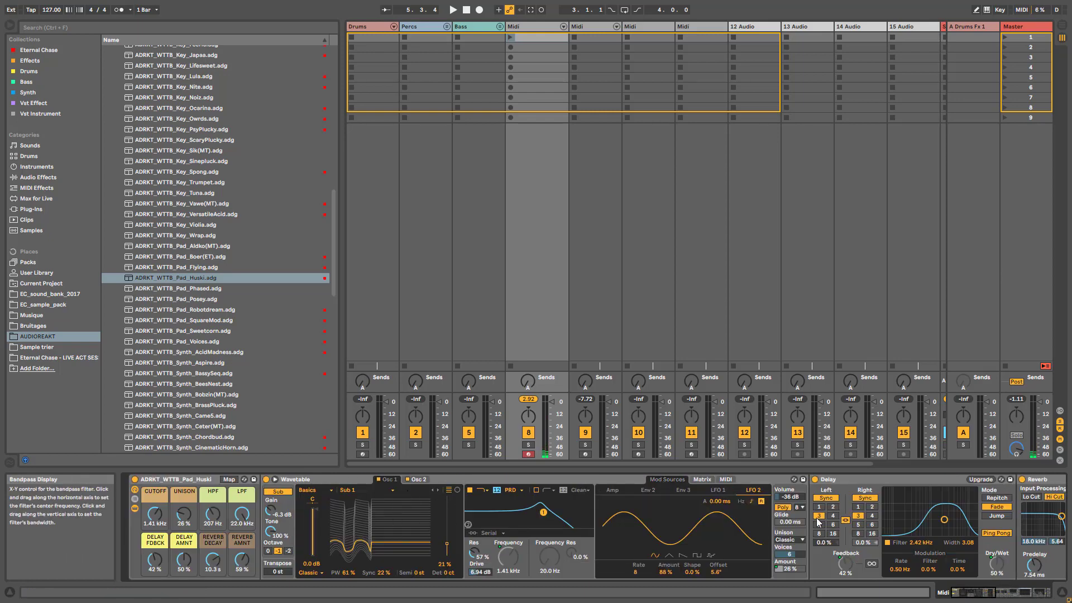